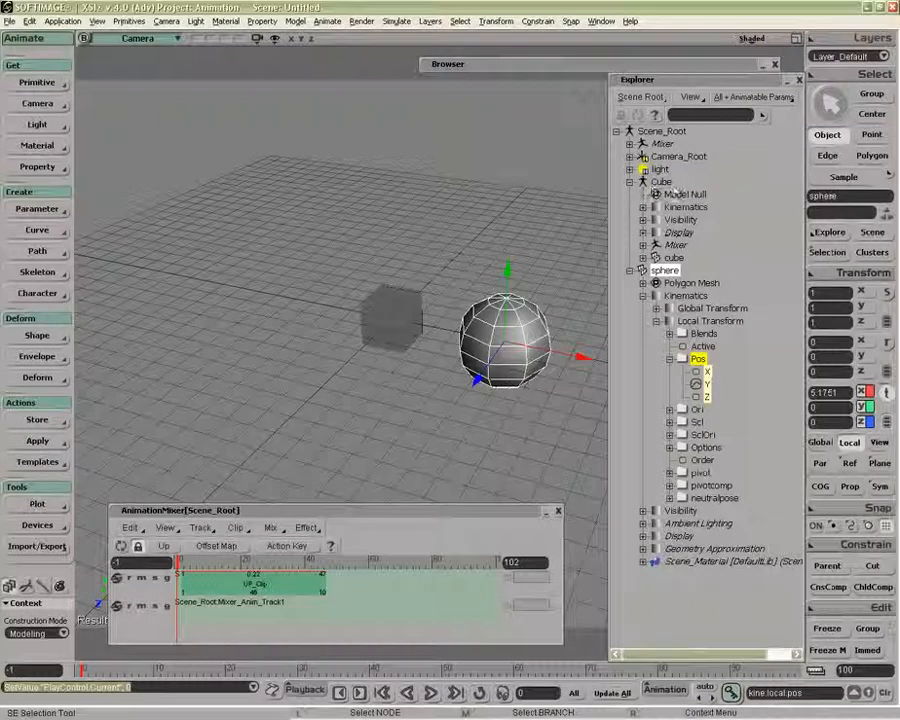
Expand the Cube model's Mixer down to its animation sources in the explorer.
{"action": "left_click", "coordinate": [644, 246]}
{"action": "left_click", "coordinate": [656, 257]}
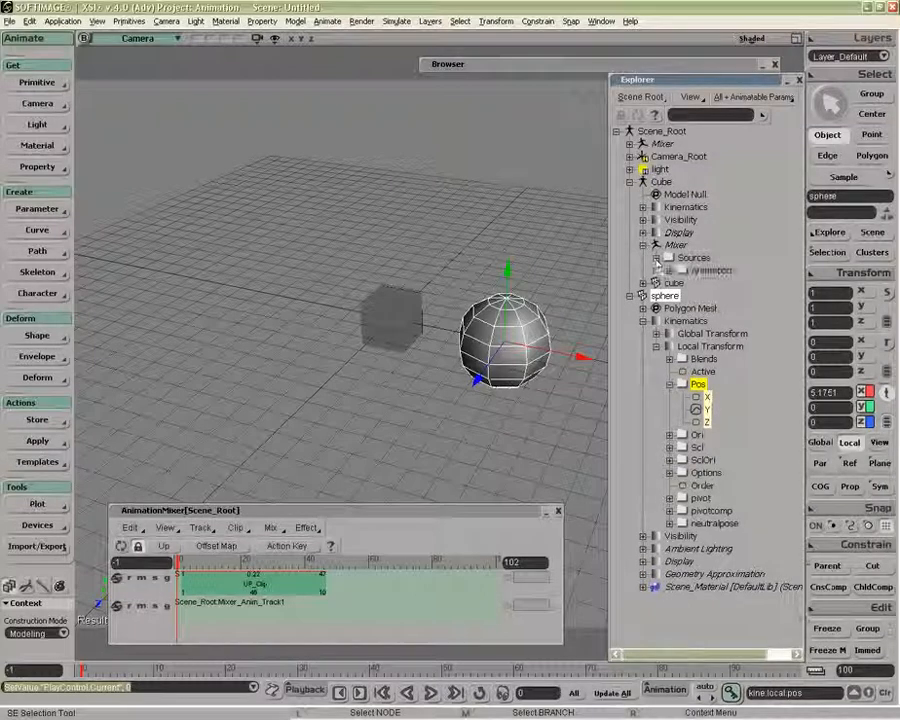
{"action": "left_click", "coordinate": [669, 270]}
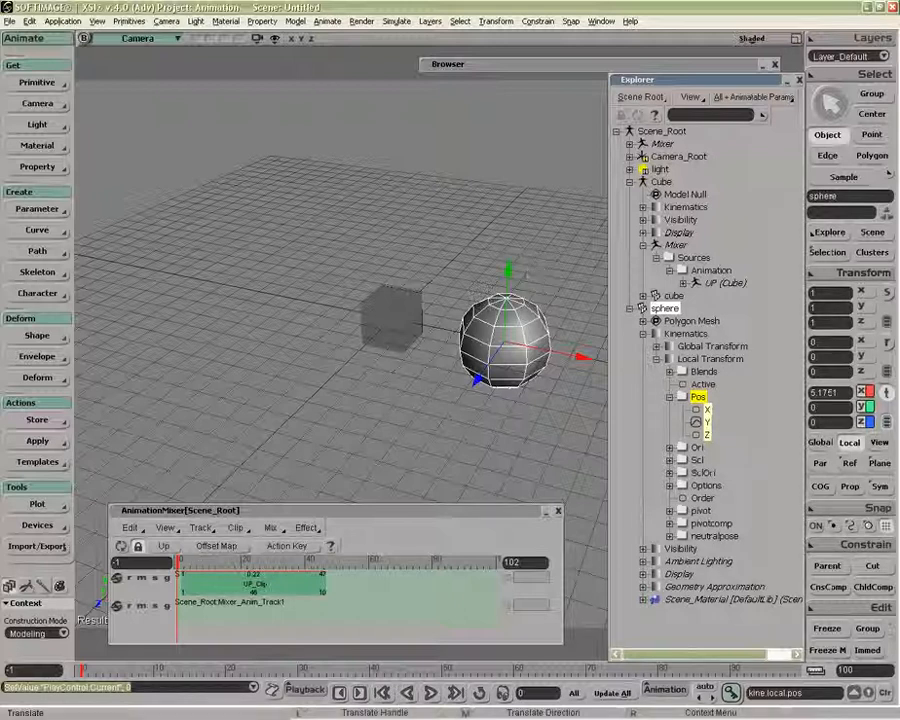
Set the explorer scope to Sources/Clips and expand the Animation sources down to the Cube model's actions.
{"action": "left_click", "coordinate": [644, 100]}
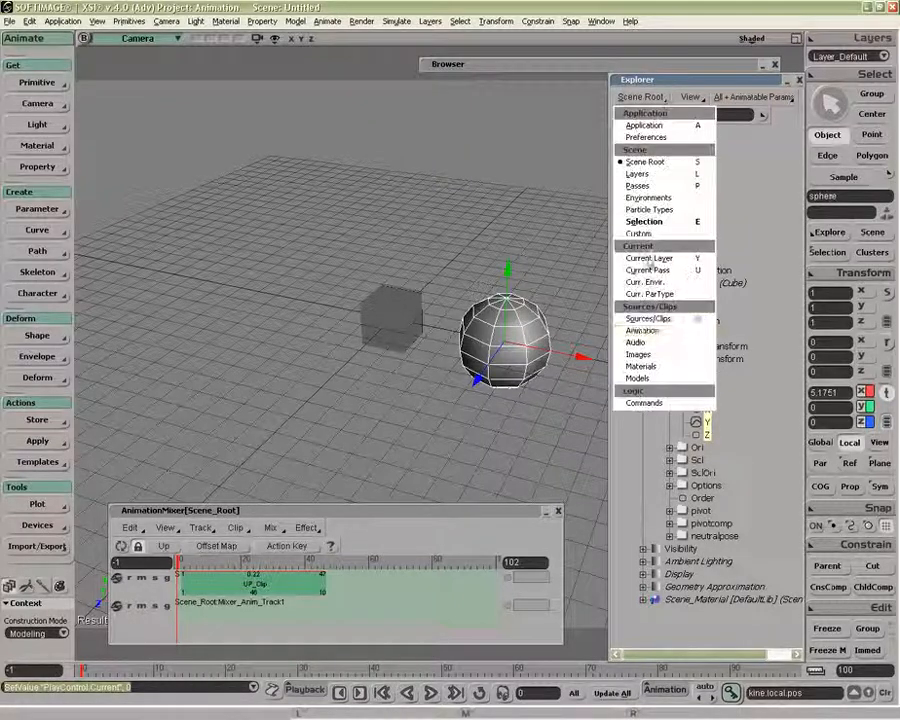
{"action": "left_click", "coordinate": [653, 320]}
{"action": "left_click", "coordinate": [629, 143]}
{"action": "left_click", "coordinate": [642, 156]}
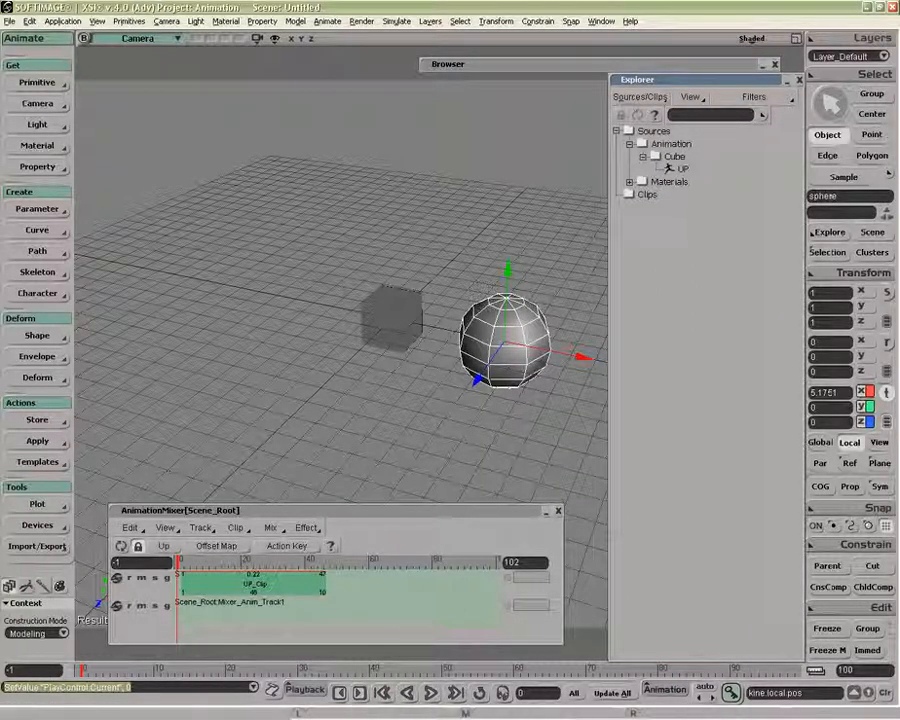
Return the explorer scope to Scene Root.
{"action": "left_click", "coordinate": [640, 98]}
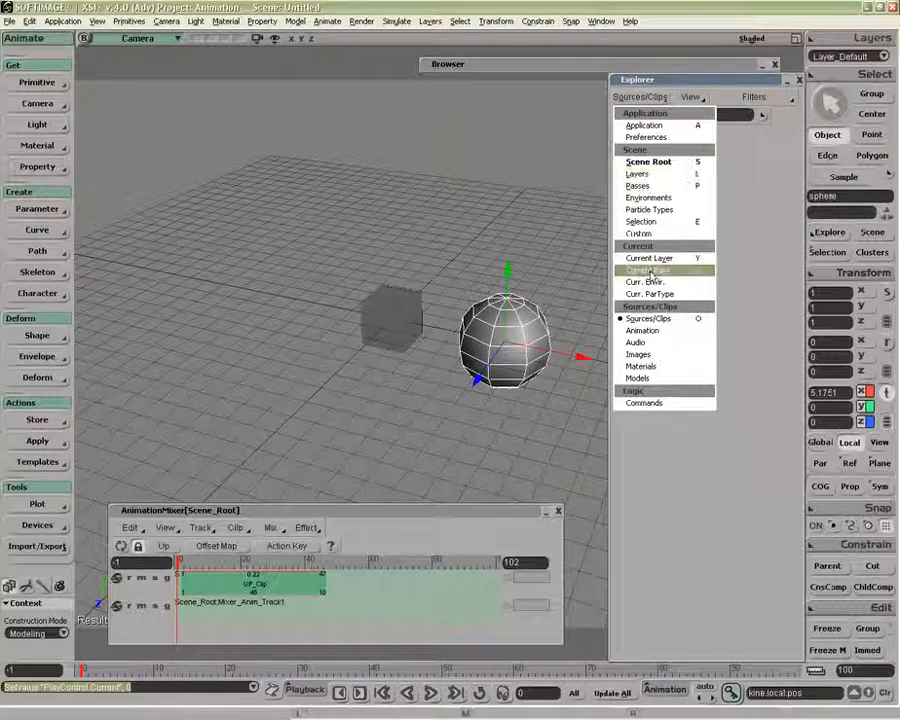
{"action": "left_click", "coordinate": [738, 267]}
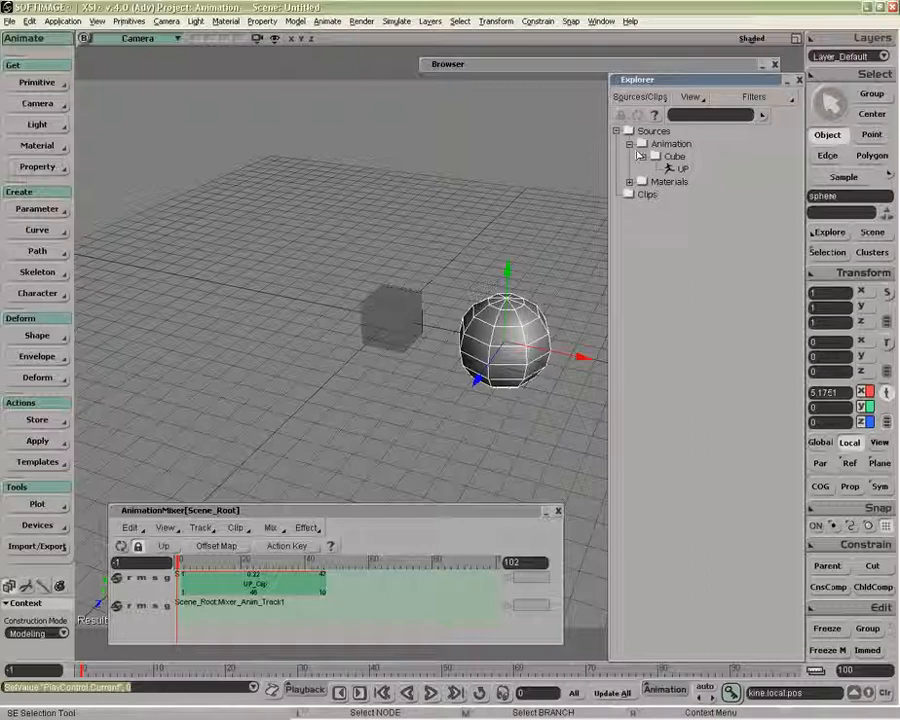
{"action": "left_click", "coordinate": [638, 97]}
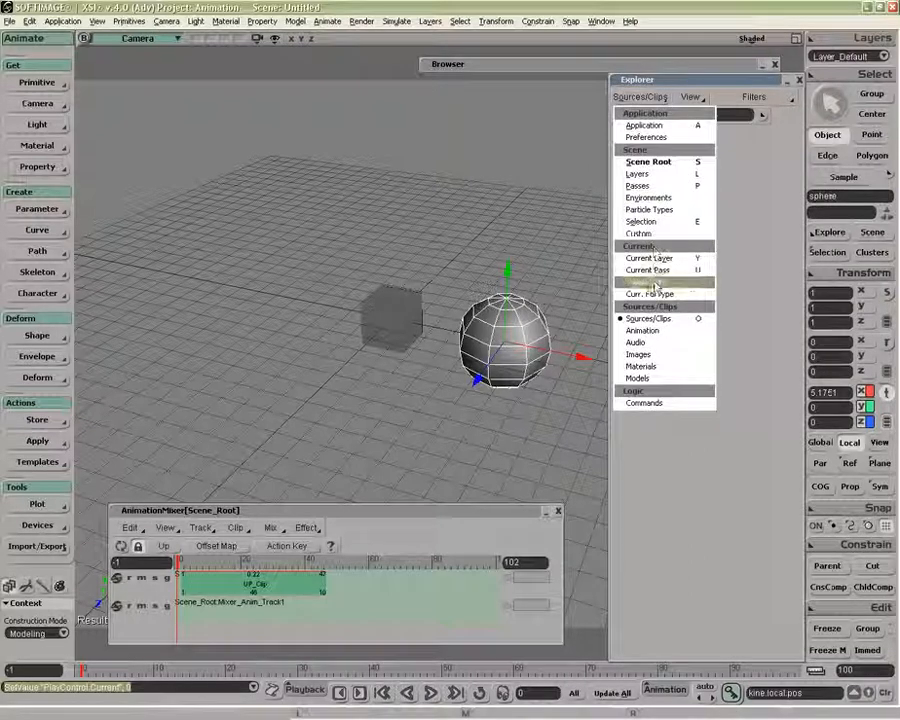
{"action": "left_click", "coordinate": [648, 162]}
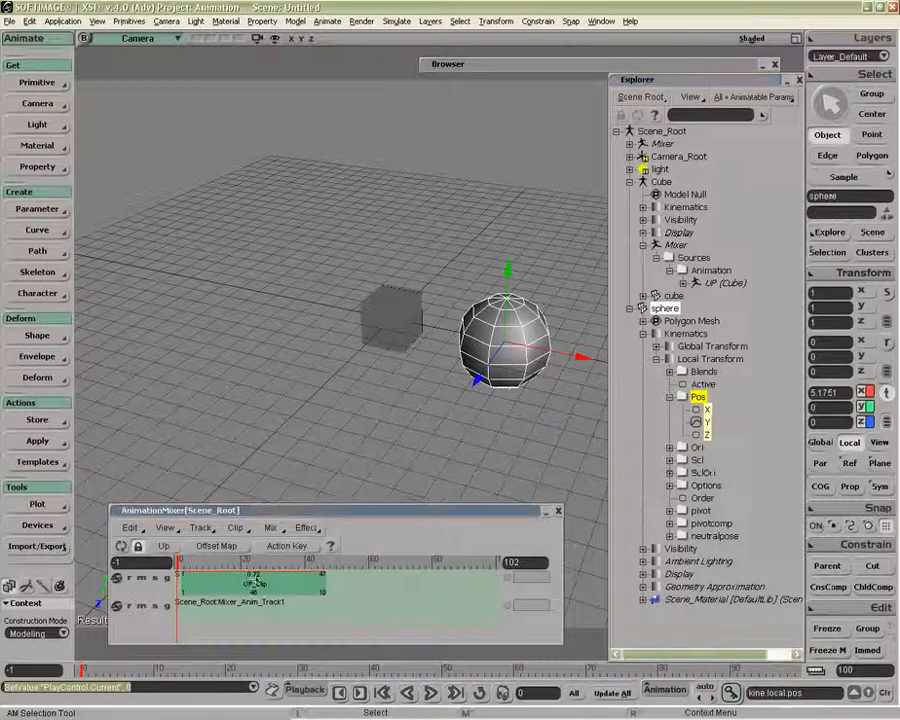
Save the UP clip's action source as a preset named UP in the Animation project's Actions folder.
{"action": "right_click", "coordinate": [255, 578]}
{"action": "left_click", "coordinate": [281, 511]}
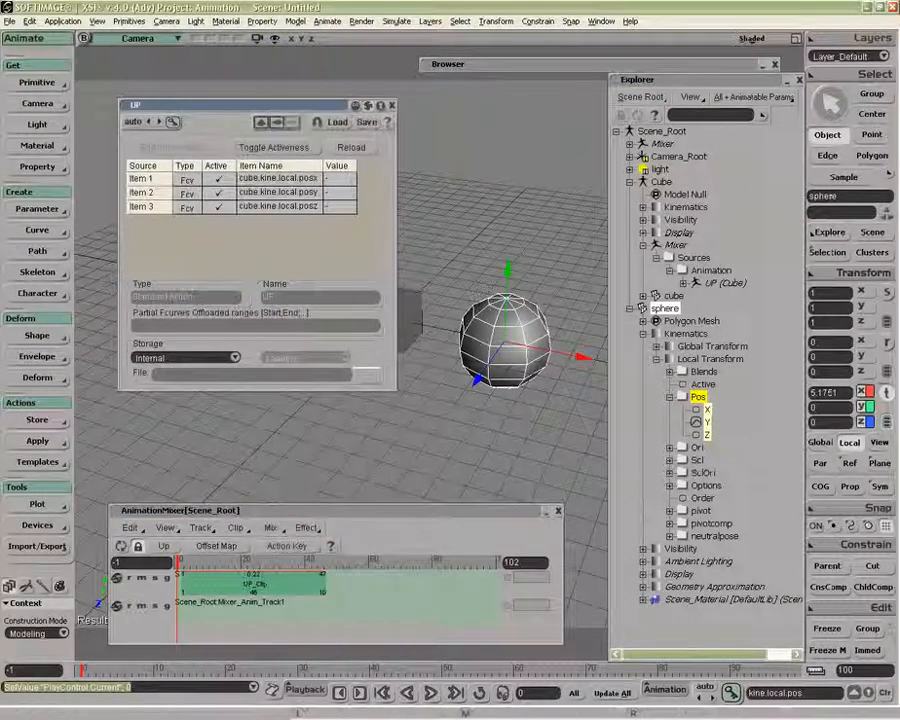
{"action": "left_click", "coordinate": [366, 123]}
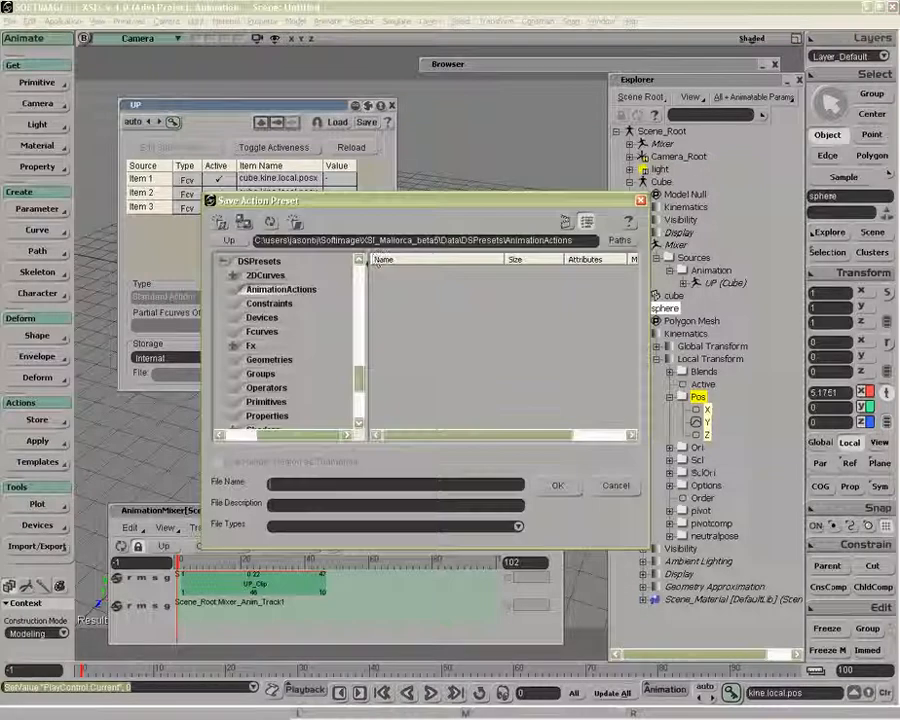
{"action": "left_click", "coordinate": [619, 240]}
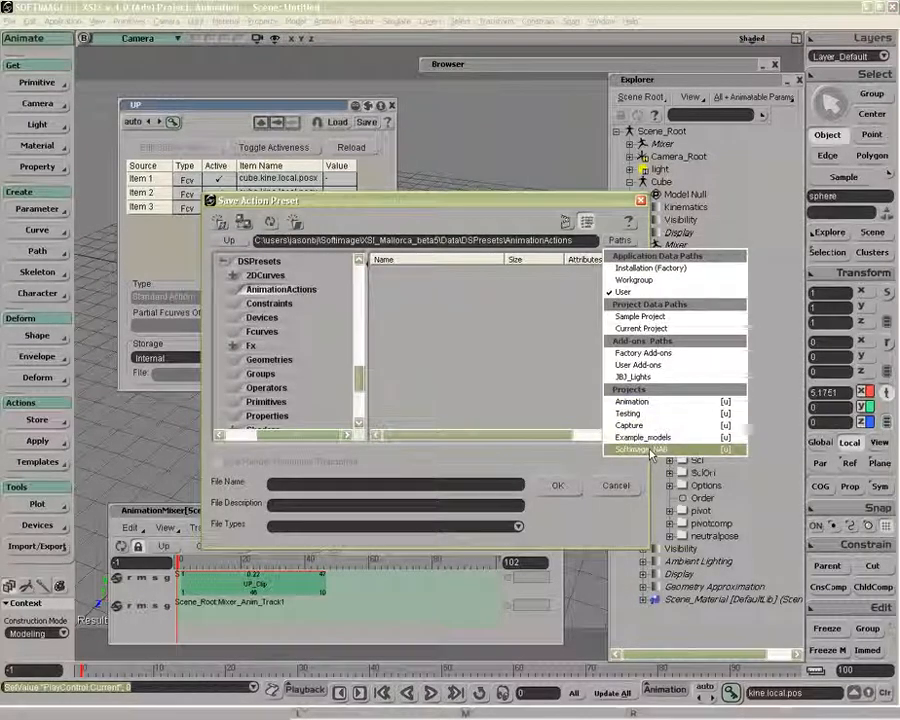
{"action": "left_click", "coordinate": [632, 401]}
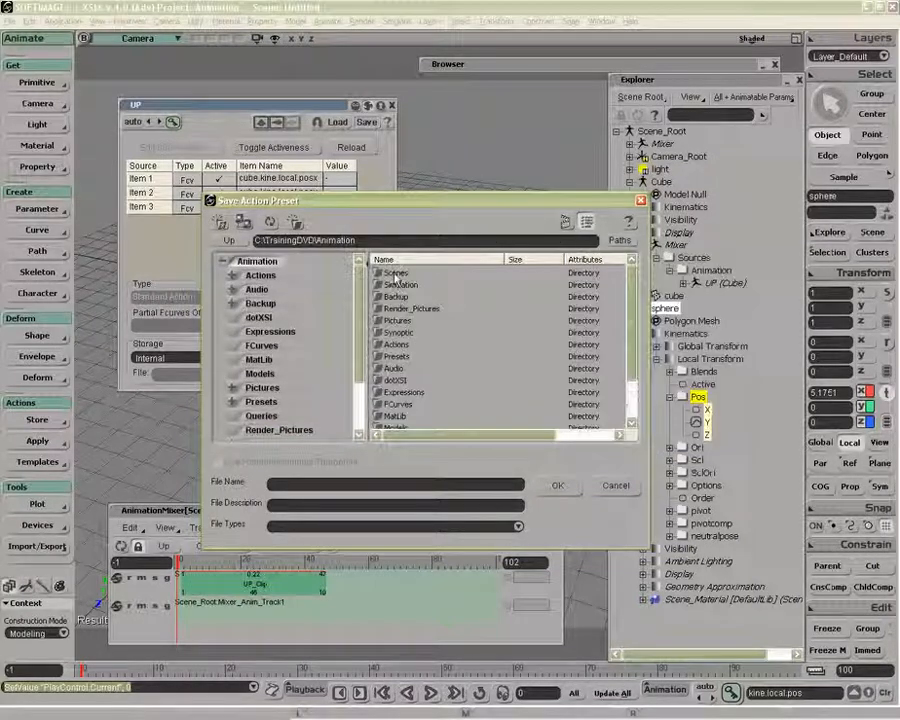
{"action": "left_click", "coordinate": [436, 259]}
{"action": "left_click", "coordinate": [396, 274]}
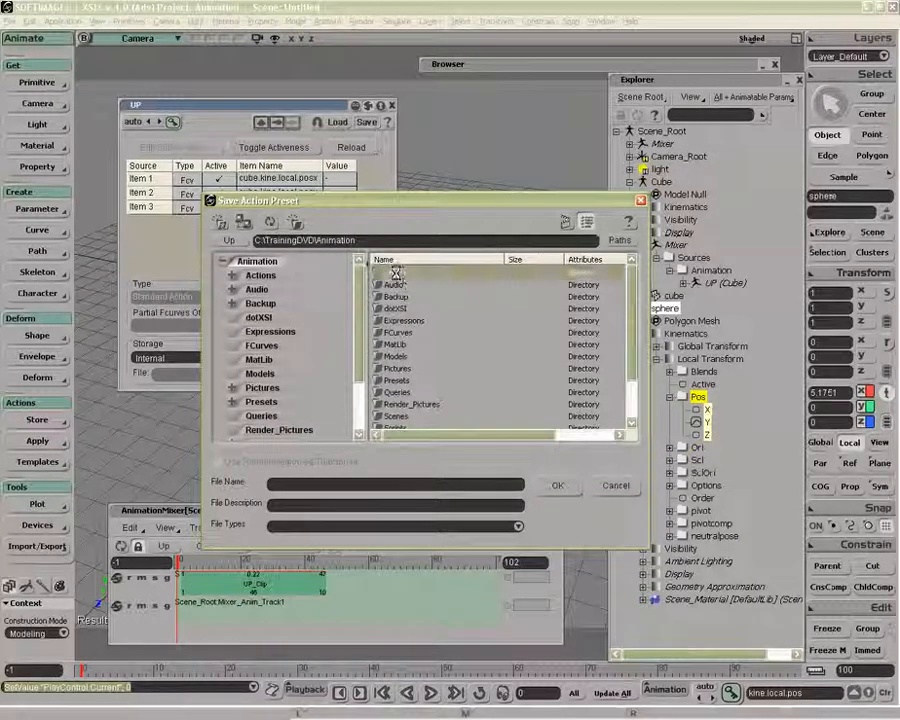
{"action": "double_click", "coordinate": [397, 277]}
{"action": "left_click", "coordinate": [314, 485]}
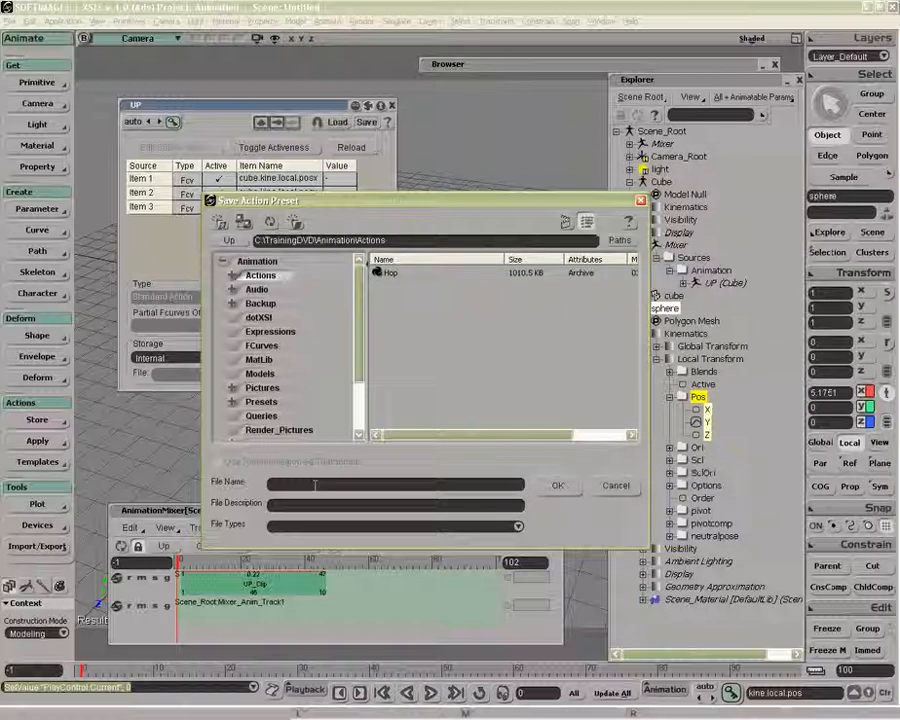
{"action": "type", "text": "UP"}
{"action": "key", "text": "Return"}
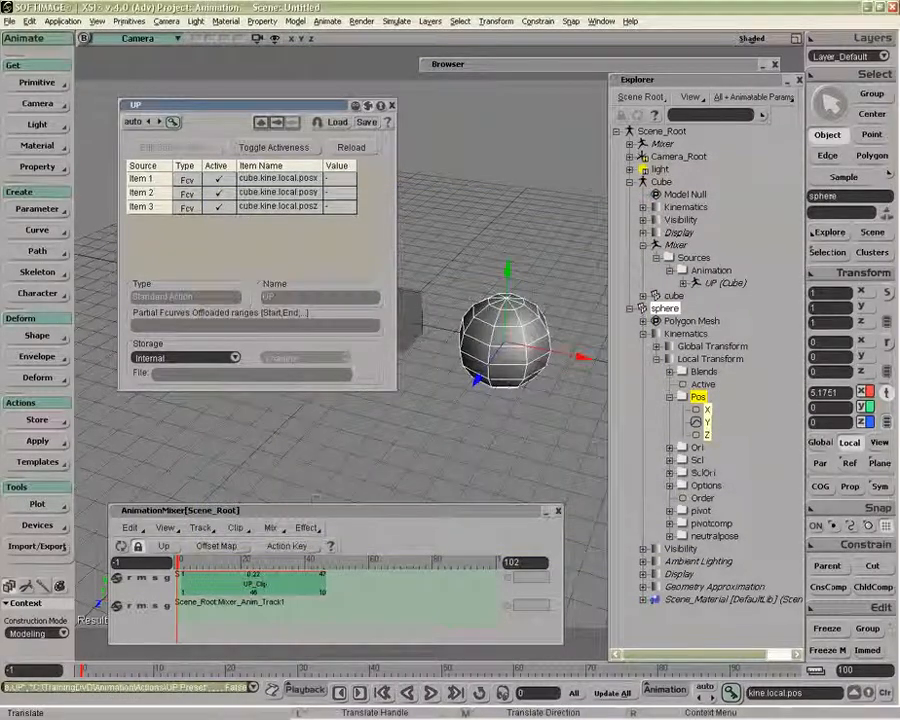
Collapse the UP properties, restore the browser, and place the UP preset on the mixer's first track at about frame 60.
{"action": "double_click", "coordinate": [335, 105]}
{"action": "double_click", "coordinate": [455, 64]}
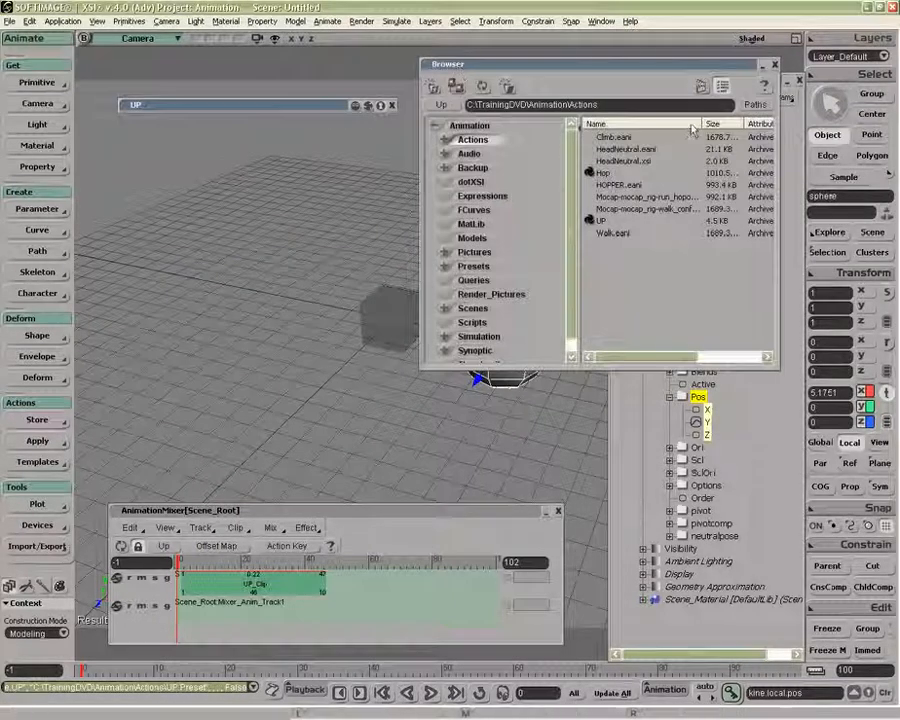
{"action": "left_click", "coordinate": [600, 220]}
{"action": "left_click_drag", "start_coordinate": [600, 220], "coordinate": [380, 585]}
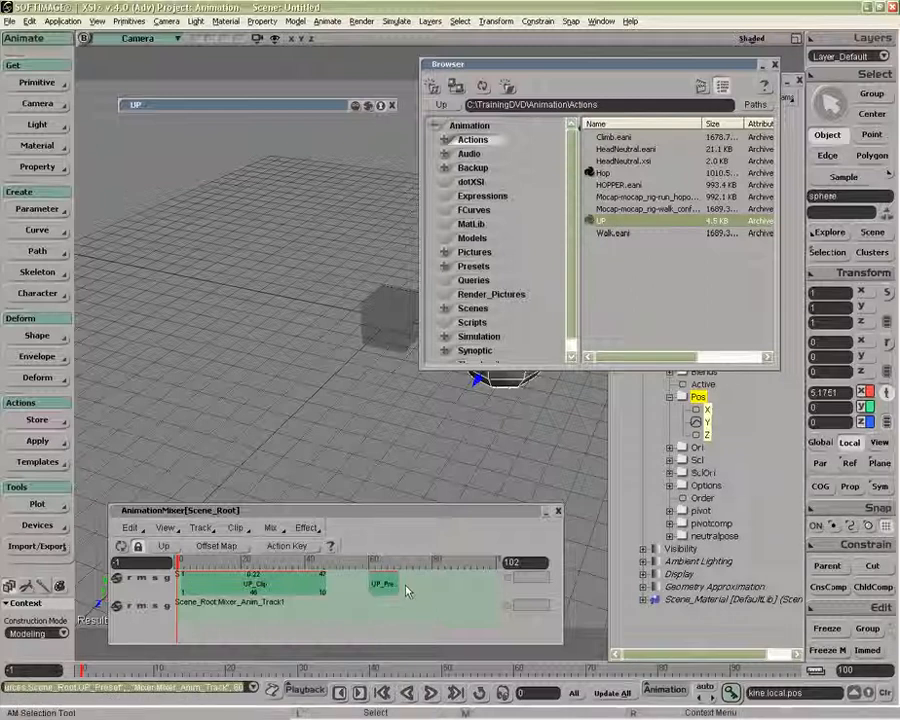
{"action": "left_click", "coordinate": [385, 583]}
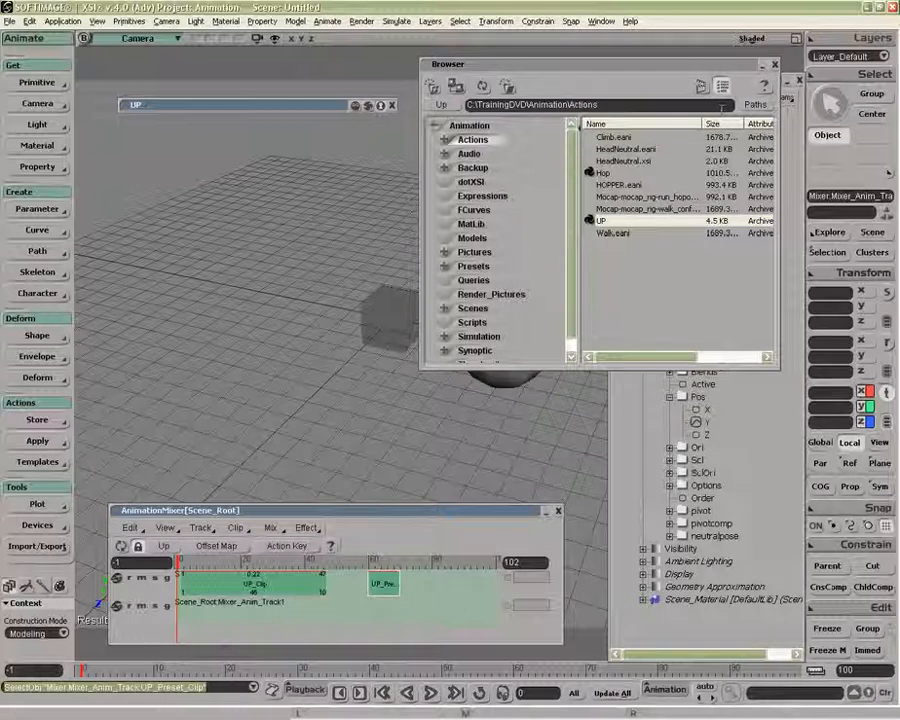
Set the explorer to Sources/Clips, expand Scene_Root's animation sources to compare with the UP file, and close the browser.
{"action": "left_click_drag", "start_coordinate": [526, 63], "coordinate": [311, 105]}
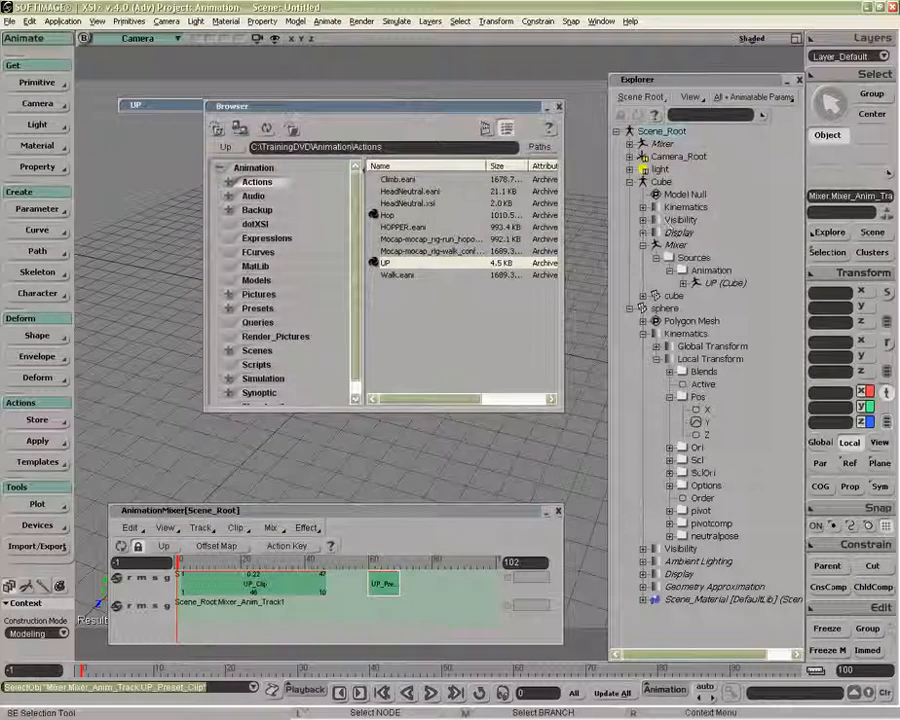
{"action": "left_click", "coordinate": [640, 97]}
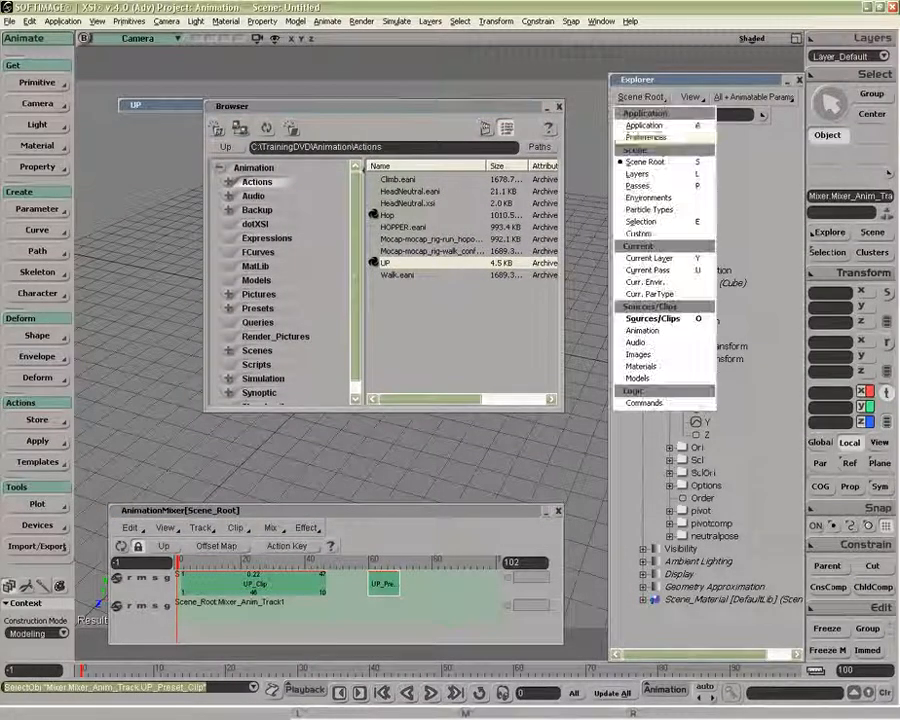
{"action": "left_click", "coordinate": [653, 318]}
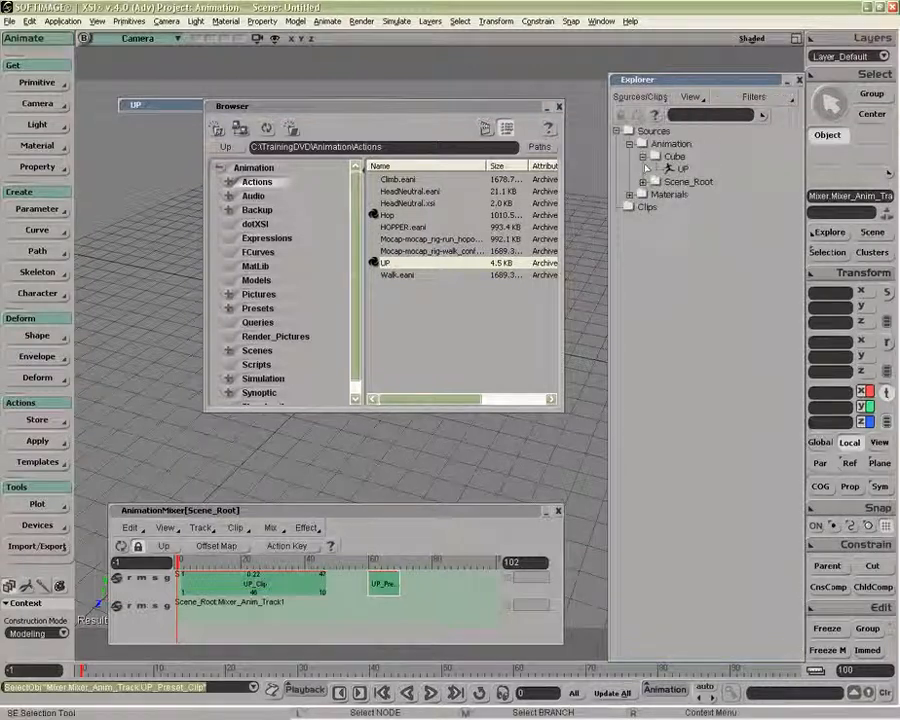
{"action": "left_click", "coordinate": [643, 182]}
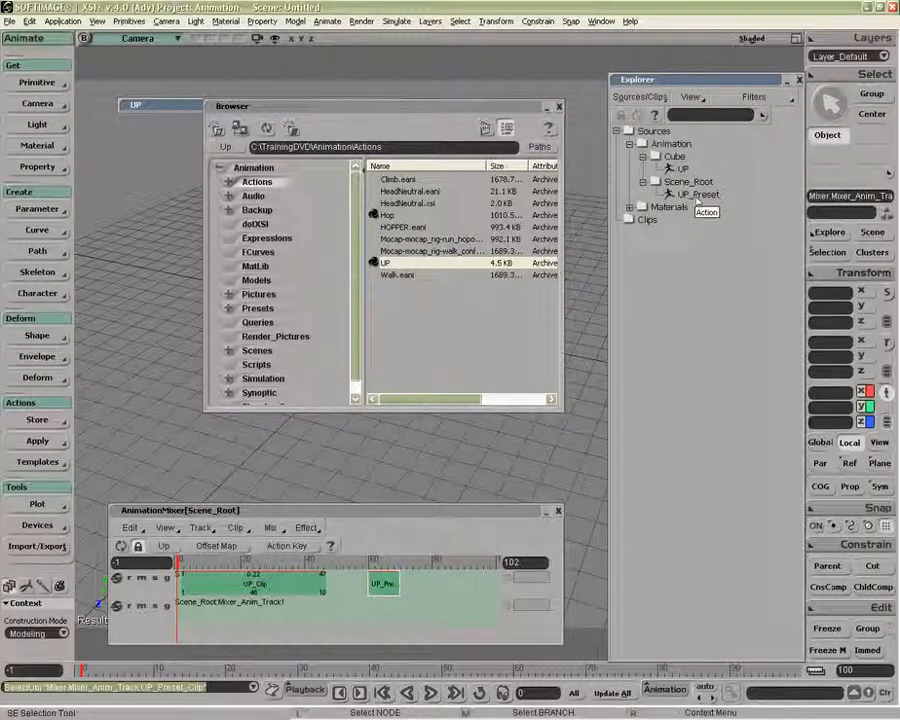
{"action": "left_click", "coordinate": [402, 265]}
{"action": "left_click", "coordinate": [373, 262]}
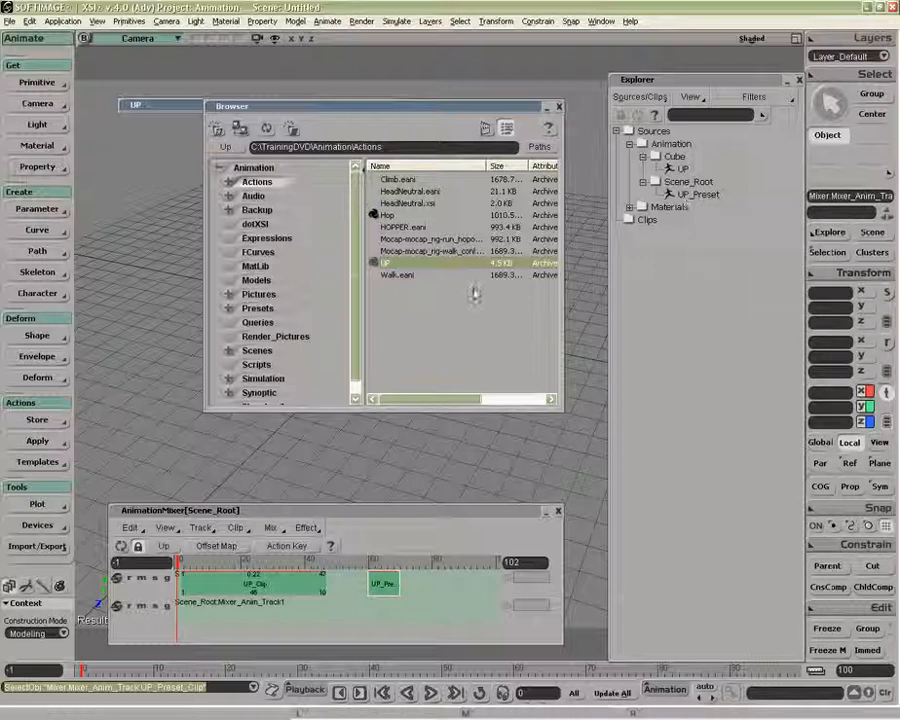
{"action": "left_click", "coordinate": [557, 107]}
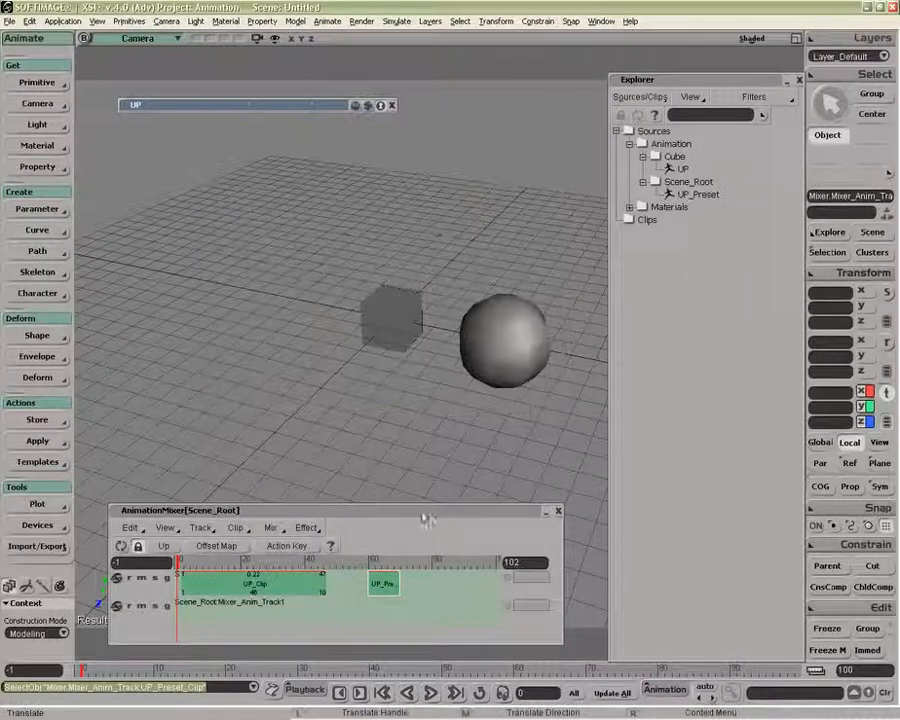
Go to frame 64 and draw a render region around the raised cube in the Camera view.
{"action": "left_click_drag", "start_coordinate": [379, 562], "coordinate": [381, 562]}
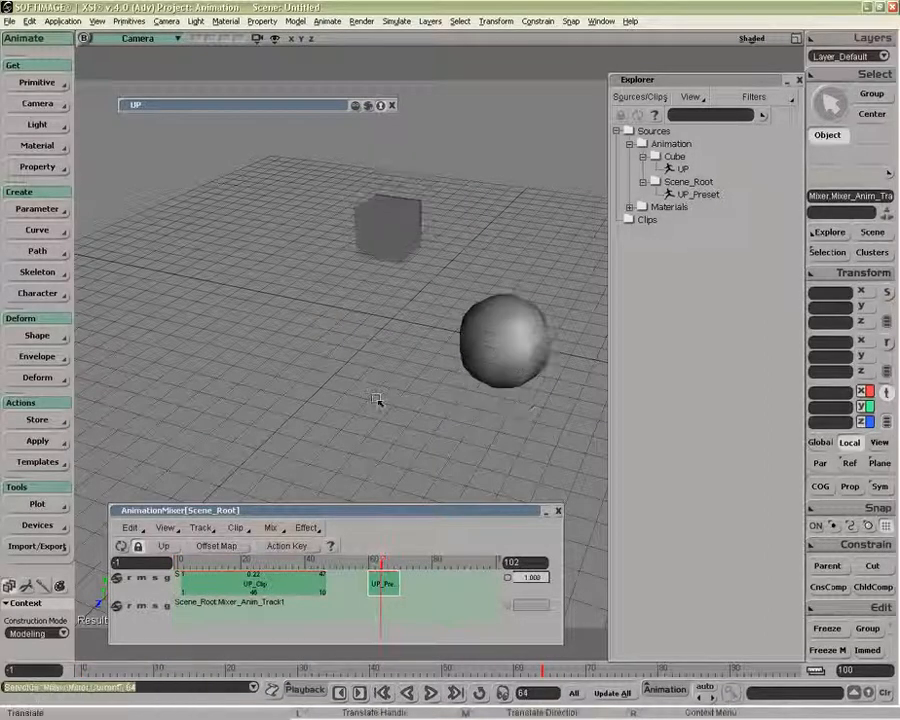
{"action": "key", "text": "q"}
{"action": "left_click_drag", "start_coordinate": [326, 163], "coordinate": [454, 298]}
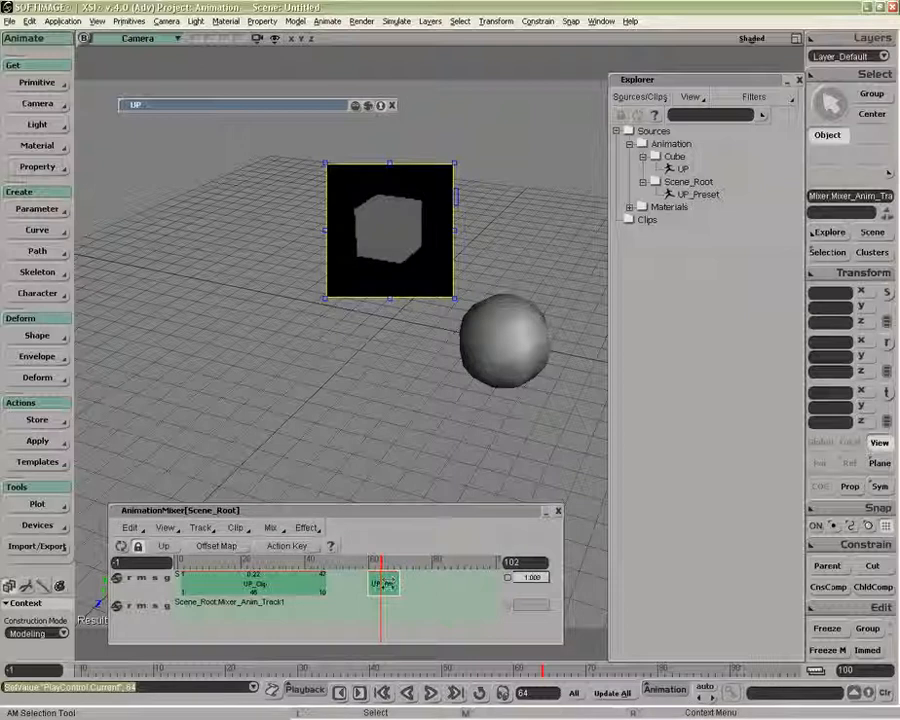
Save the UP action source over the existing UP preset, using the render region as its thumbnail.
{"action": "double_click", "coordinate": [304, 105]}
{"action": "left_click_drag", "start_coordinate": [298, 106], "coordinate": [217, 116]}
{"action": "left_click", "coordinate": [285, 132]}
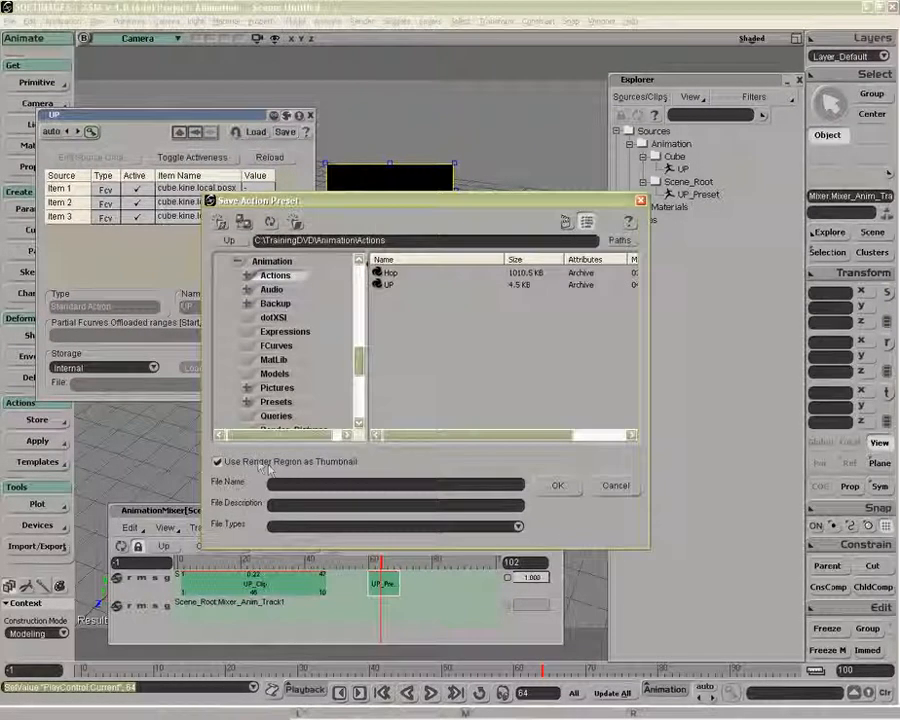
{"action": "left_click", "coordinate": [385, 285]}
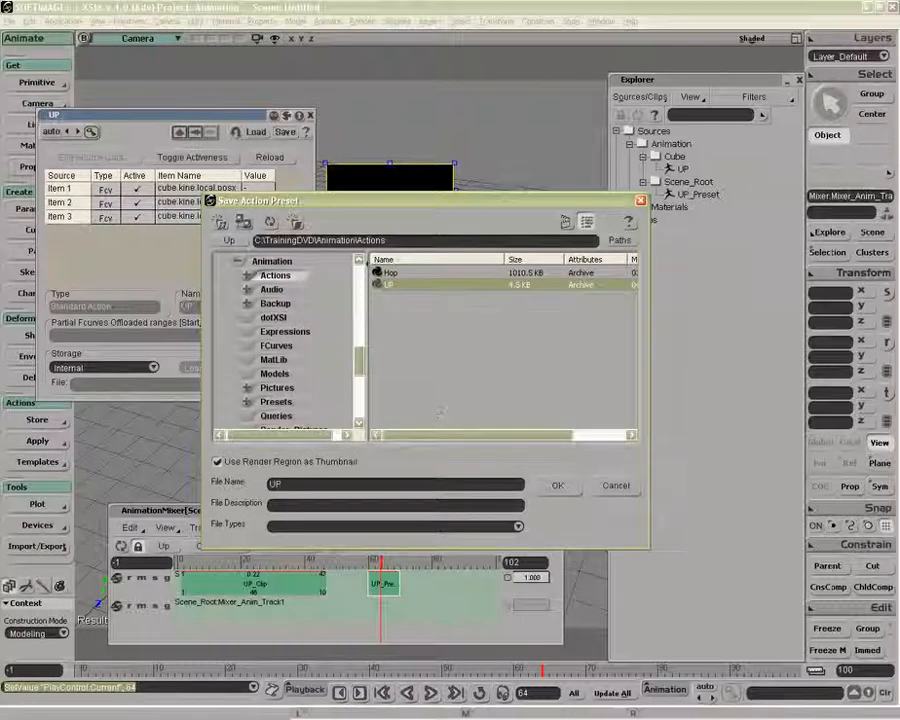
{"action": "left_click", "coordinate": [555, 487]}
{"action": "left_click", "coordinate": [398, 393]}
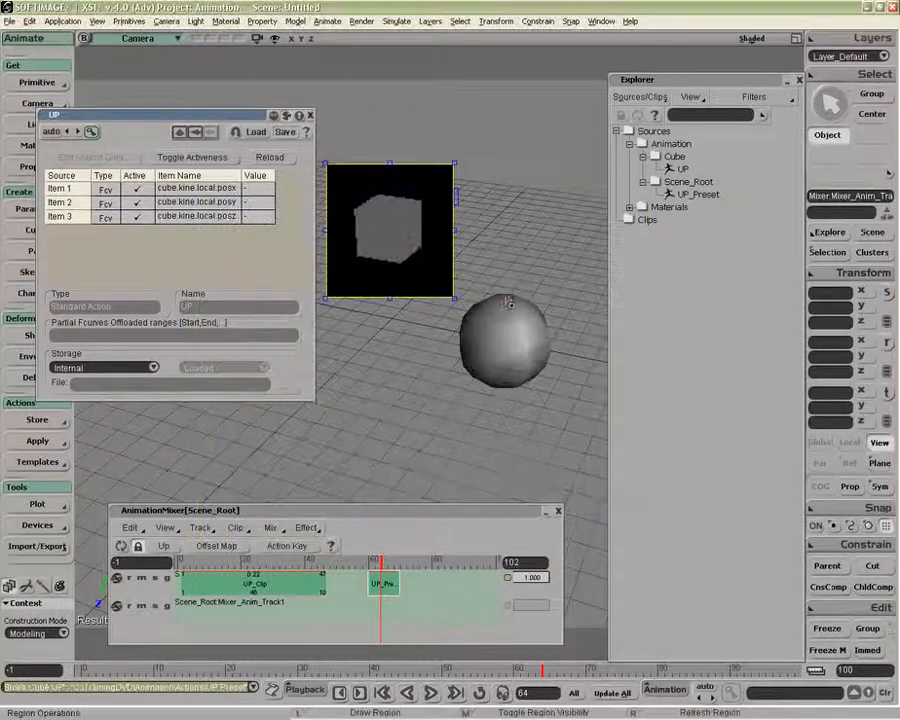
Reopen the browser, show the Actions folder as thumbnails, and move the browser clear of the UP properties.
{"action": "left_click", "coordinate": [601, 21]}
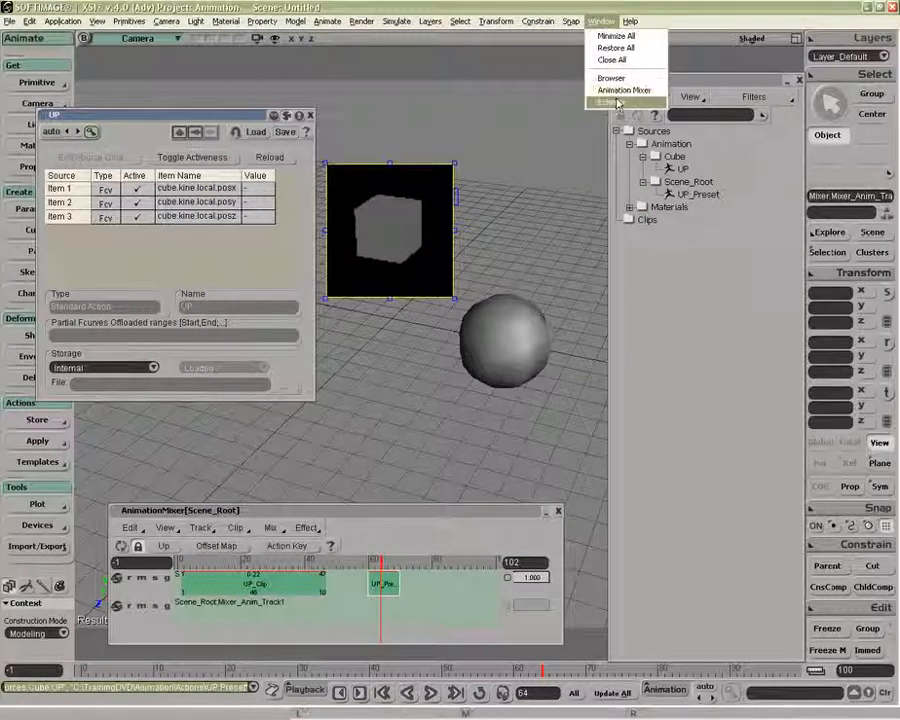
{"action": "left_click", "coordinate": [601, 21]}
{"action": "left_click", "coordinate": [610, 77]}
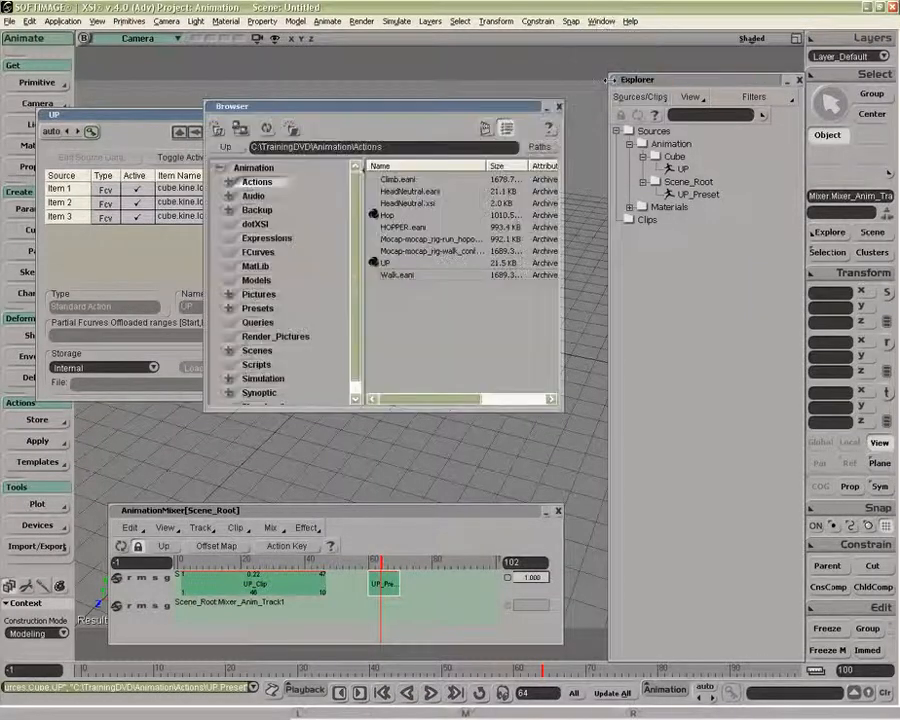
{"action": "left_click", "coordinate": [485, 128]}
{"action": "left_click_drag", "start_coordinate": [470, 106], "coordinate": [691, 140]}
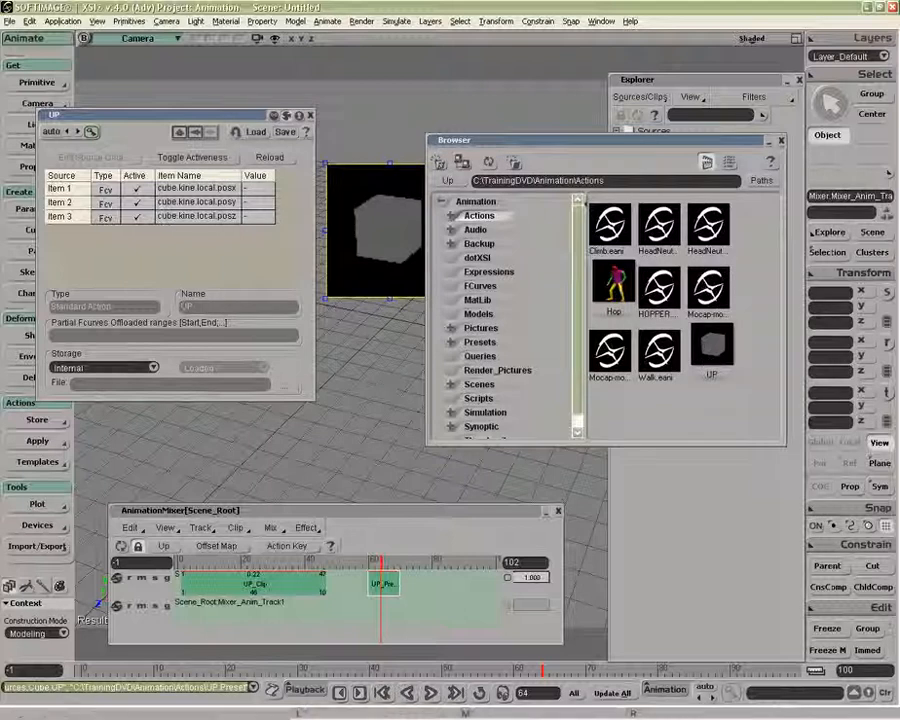
Show the custom toolbars, add the UP preset from the Actions folder to the Scripts toolbar, and close the browser.
{"action": "left_click", "coordinate": [59, 586]}
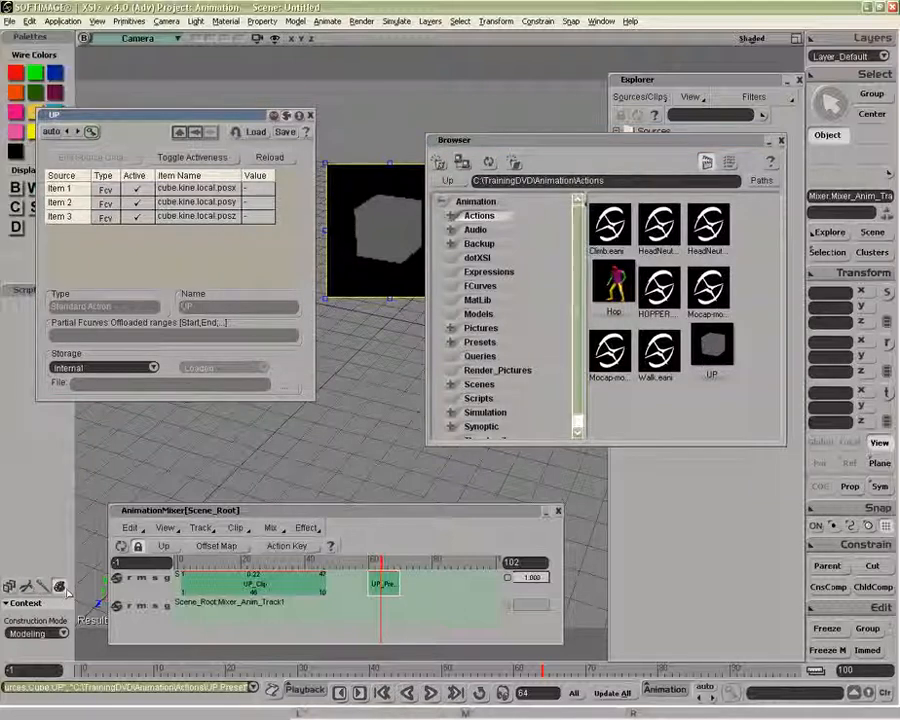
{"action": "left_click_drag", "start_coordinate": [196, 119], "coordinate": [230, 95]}
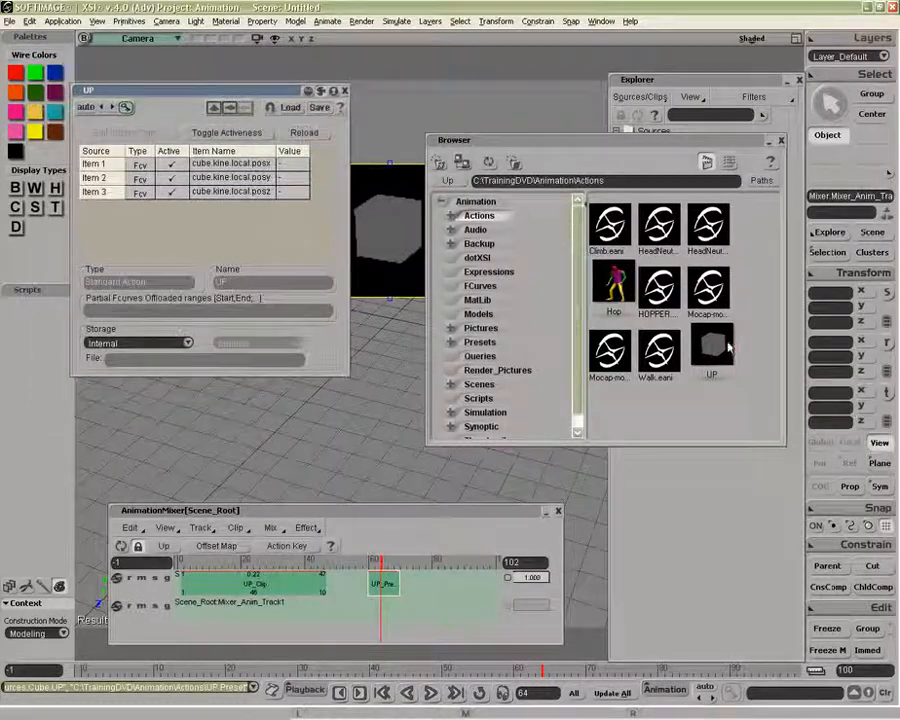
{"action": "left_click_drag", "start_coordinate": [712, 345], "coordinate": [123, 393]}
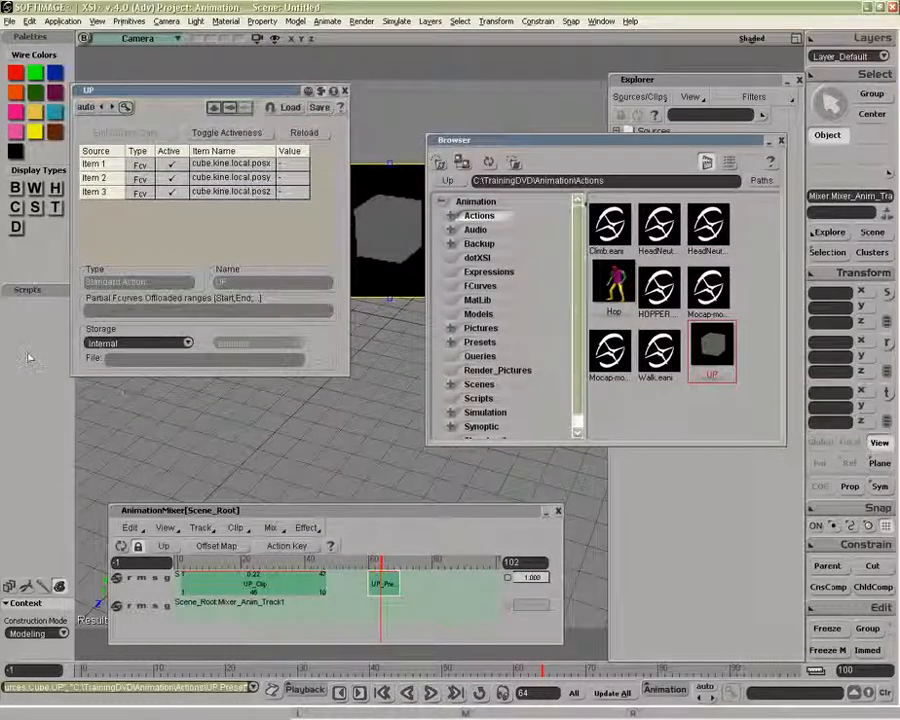
{"action": "left_click_drag", "start_coordinate": [27, 362], "coordinate": [27, 360]}
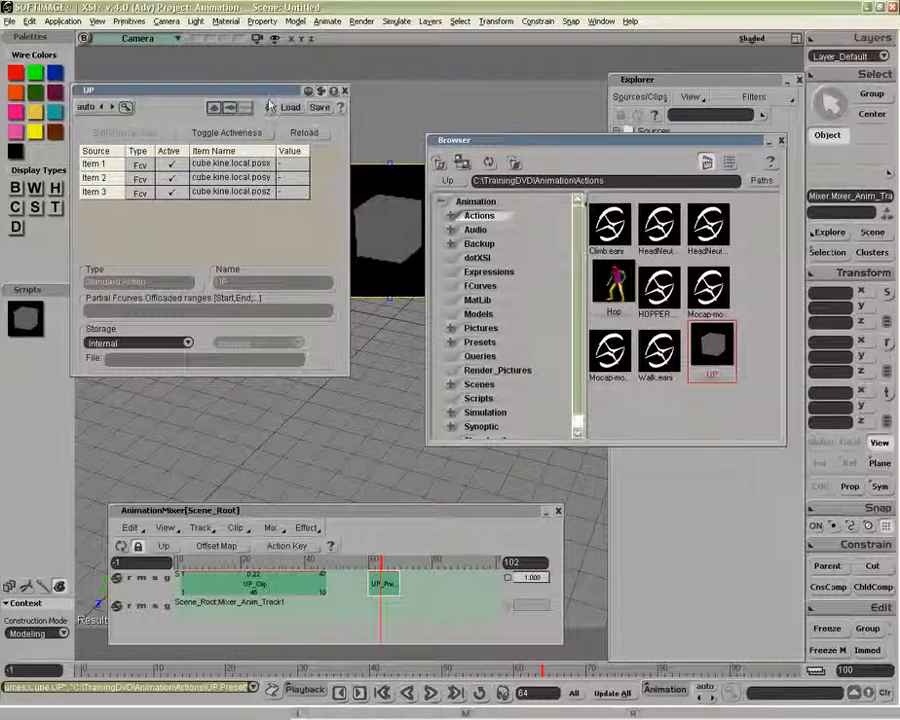
{"action": "left_click_drag", "start_coordinate": [269, 94], "coordinate": [276, 88]}
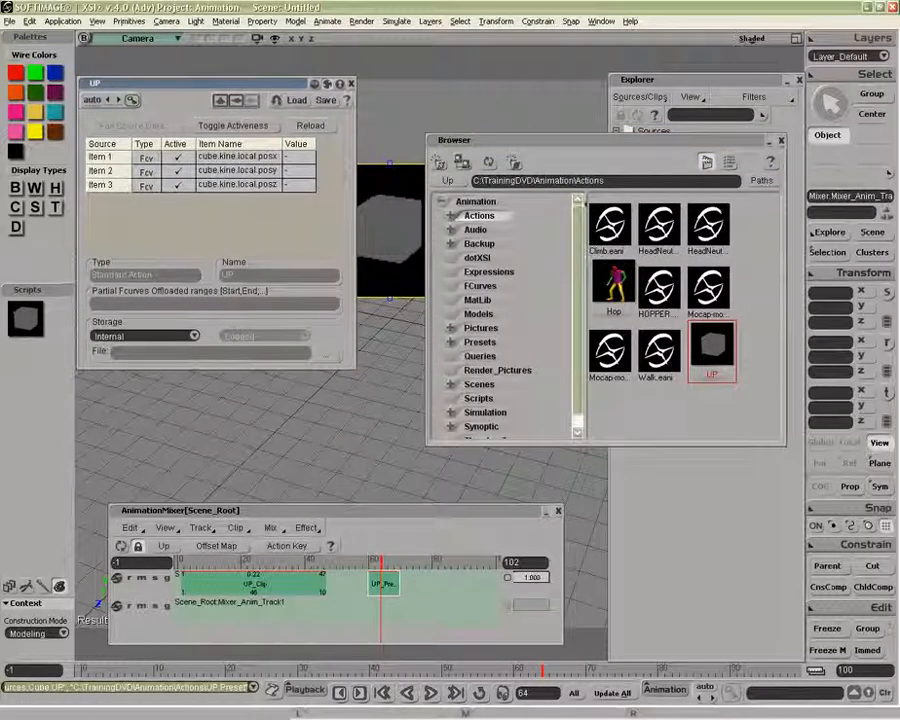
{"action": "left_click", "coordinate": [781, 141]}
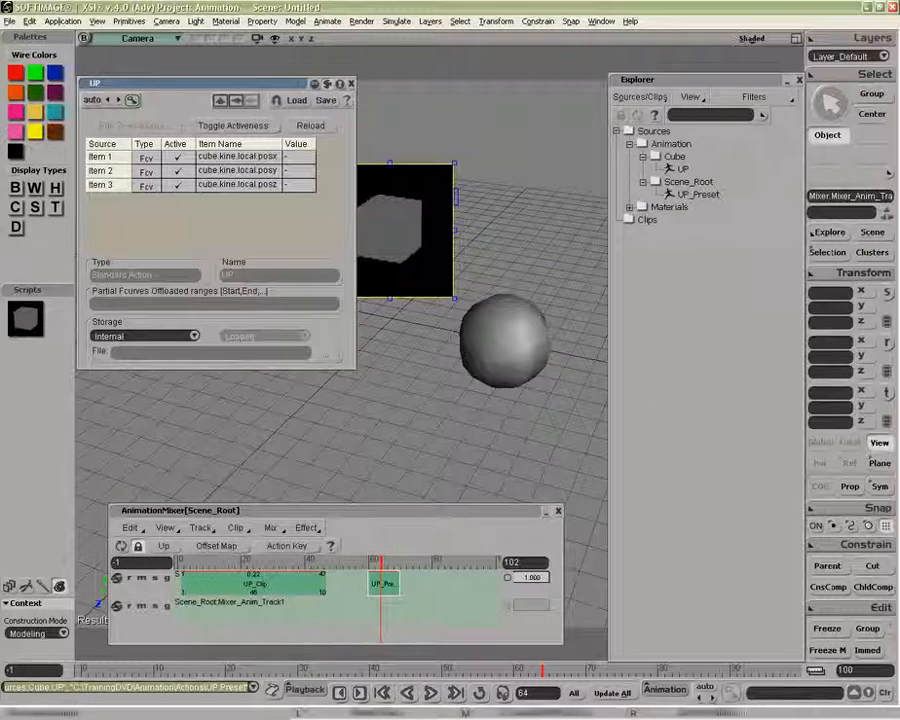
Set the UP action source's storage to External (native binary) with the file path Actions\UP.eani.
{"action": "left_click_drag", "start_coordinate": [287, 93], "coordinate": [263, 98]}
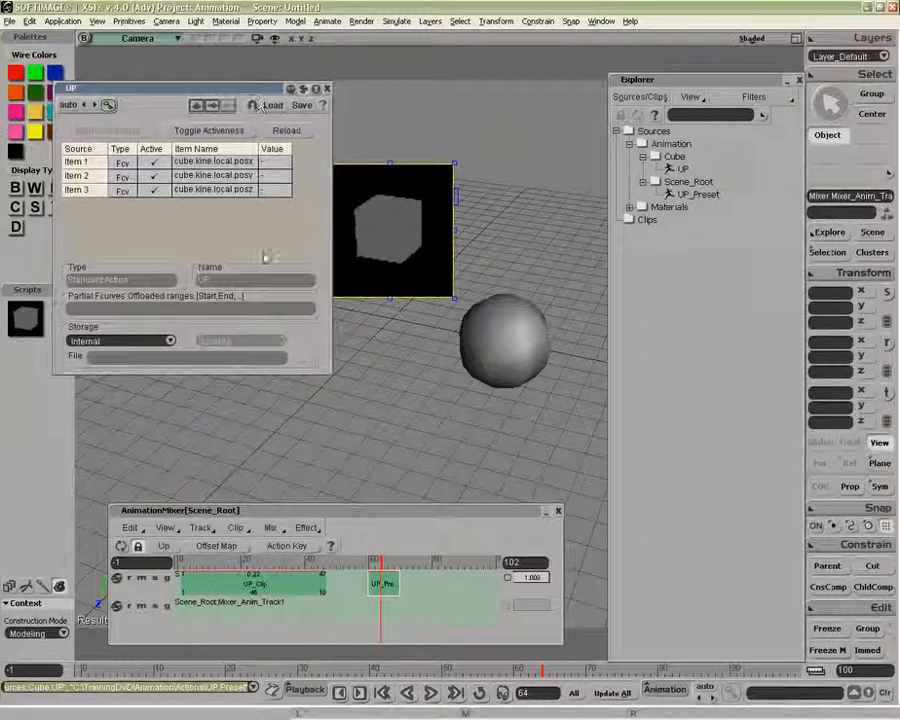
{"action": "left_click", "coordinate": [130, 342]}
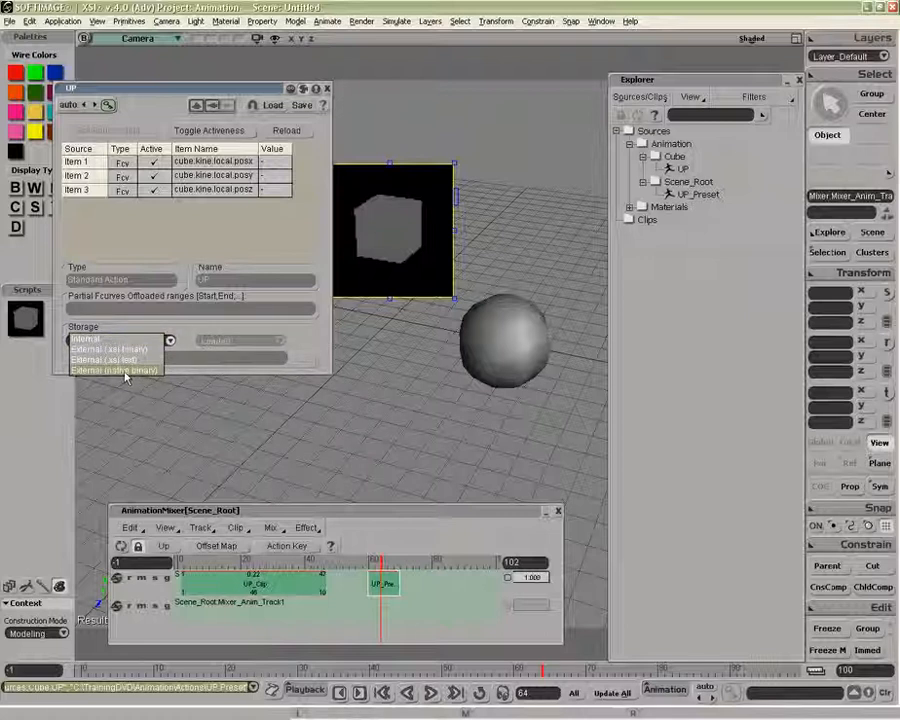
{"action": "left_click", "coordinate": [125, 372]}
{"action": "left_click_drag", "start_coordinate": [245, 94], "coordinate": [211, 95]}
{"action": "left_click", "coordinate": [197, 358]}
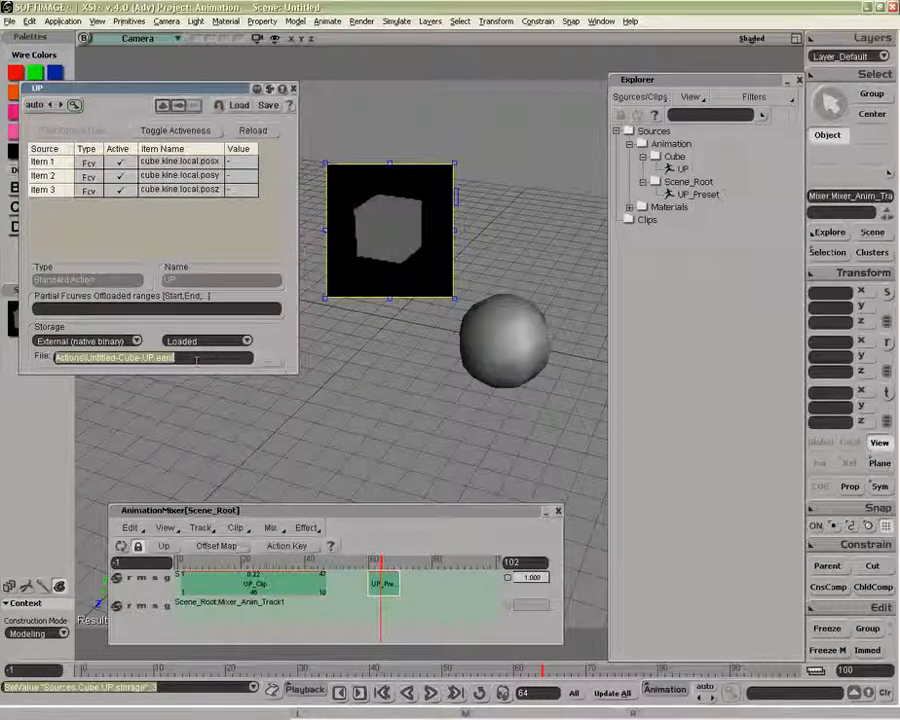
{"action": "left_click_drag", "start_coordinate": [86, 358], "coordinate": [141, 358]}
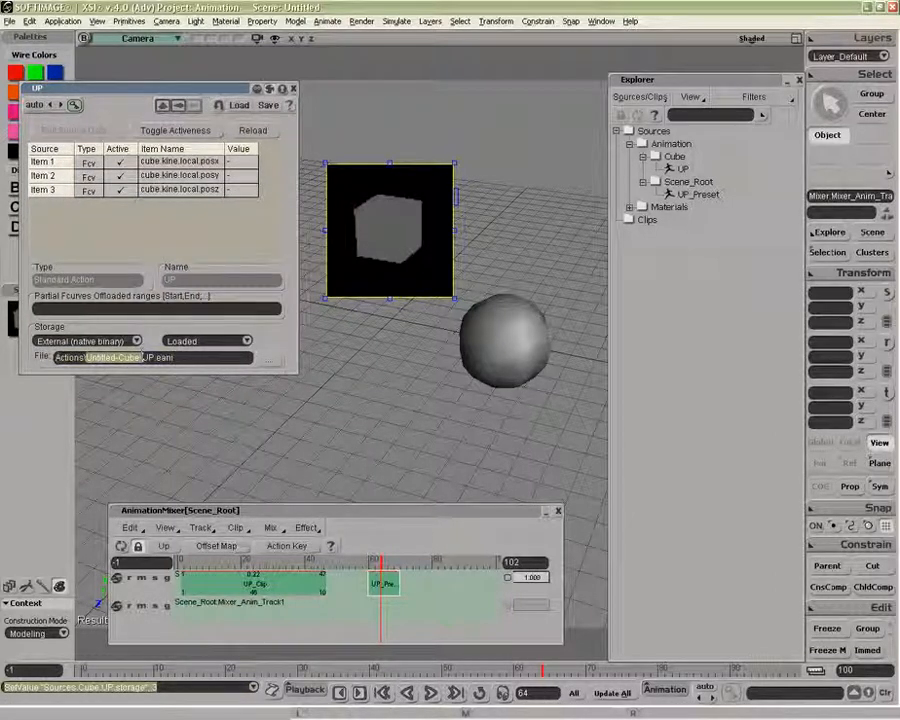
{"action": "key", "text": "BackSpace"}
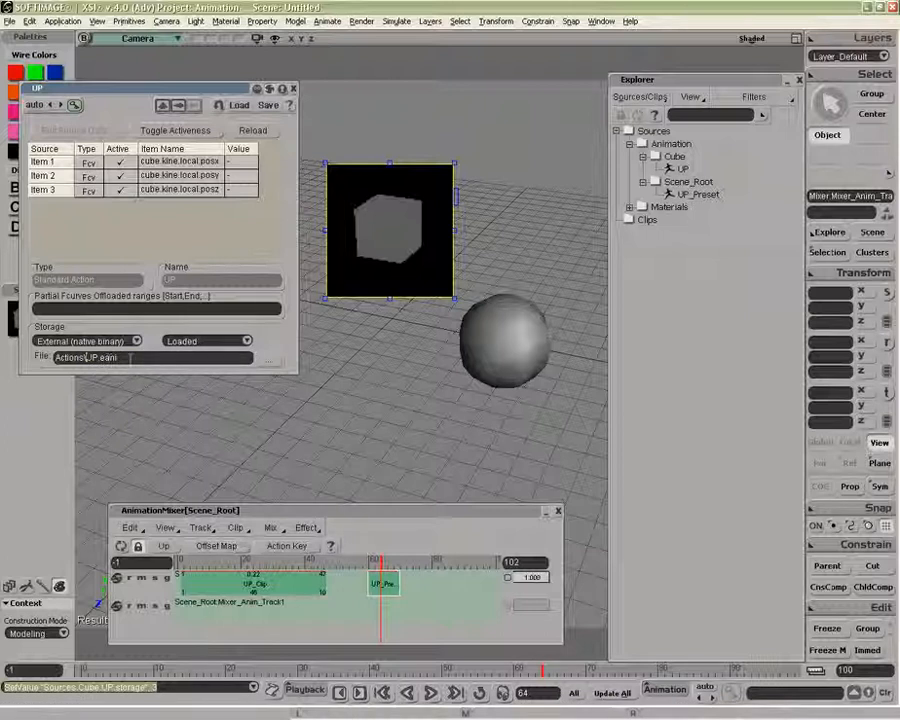
{"action": "key", "text": "Delete"}
Set the UP source's status to OffLoaded and hide the render region in the Camera view.
{"action": "left_click", "coordinate": [205, 340]}
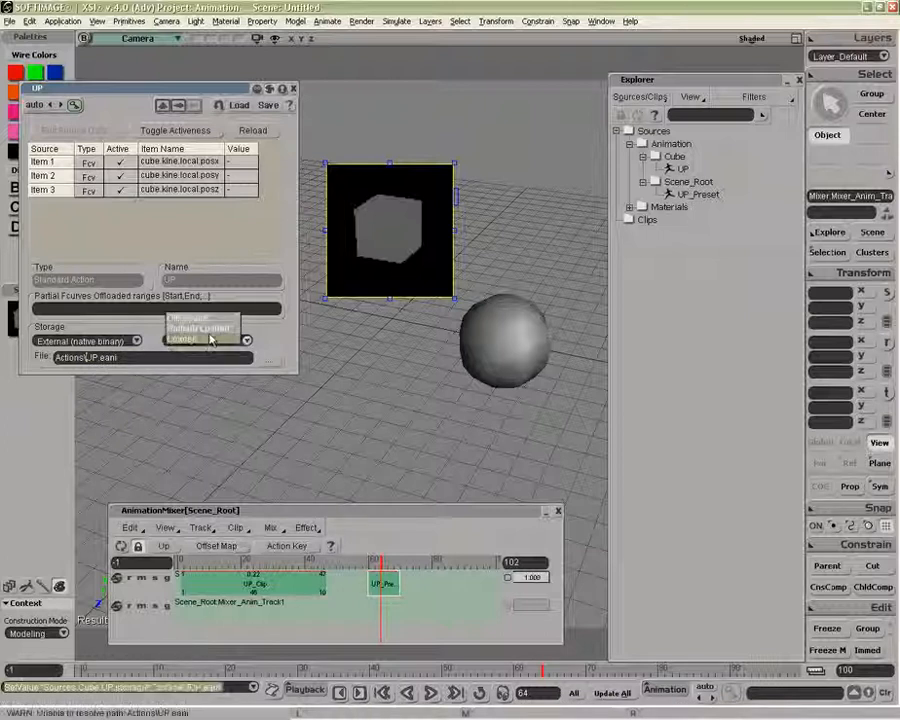
{"action": "left_click", "coordinate": [204, 318]}
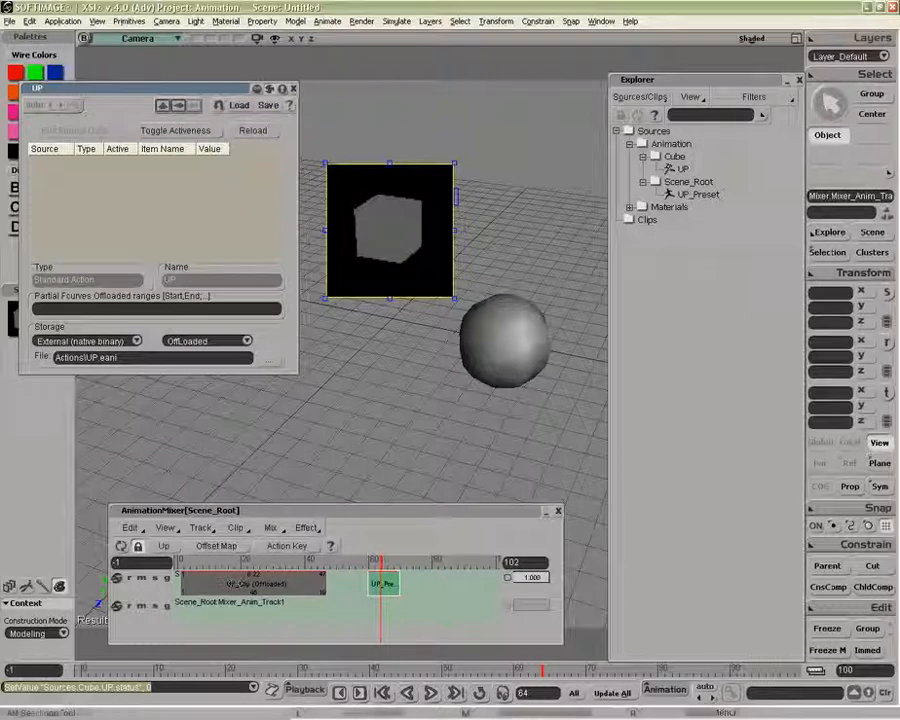
{"action": "left_click", "coordinate": [604, 22]}
{"action": "key", "text": "q"}
{"action": "middle_click", "coordinate": [539, 104]}
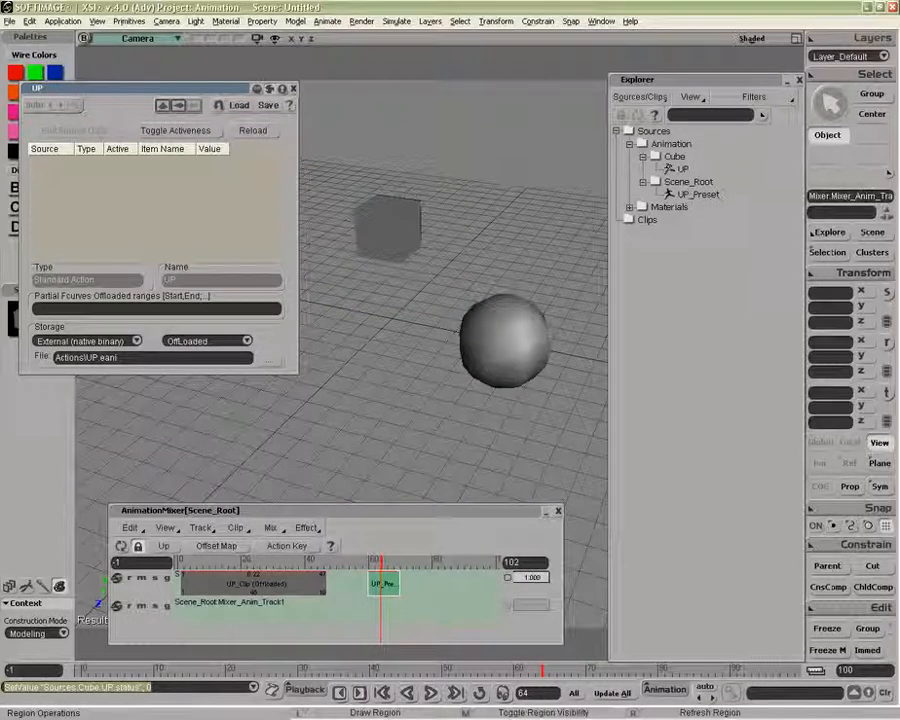
Reopen the browser and locate UP.eani in the Actions folder.
{"action": "key", "text": "5"}
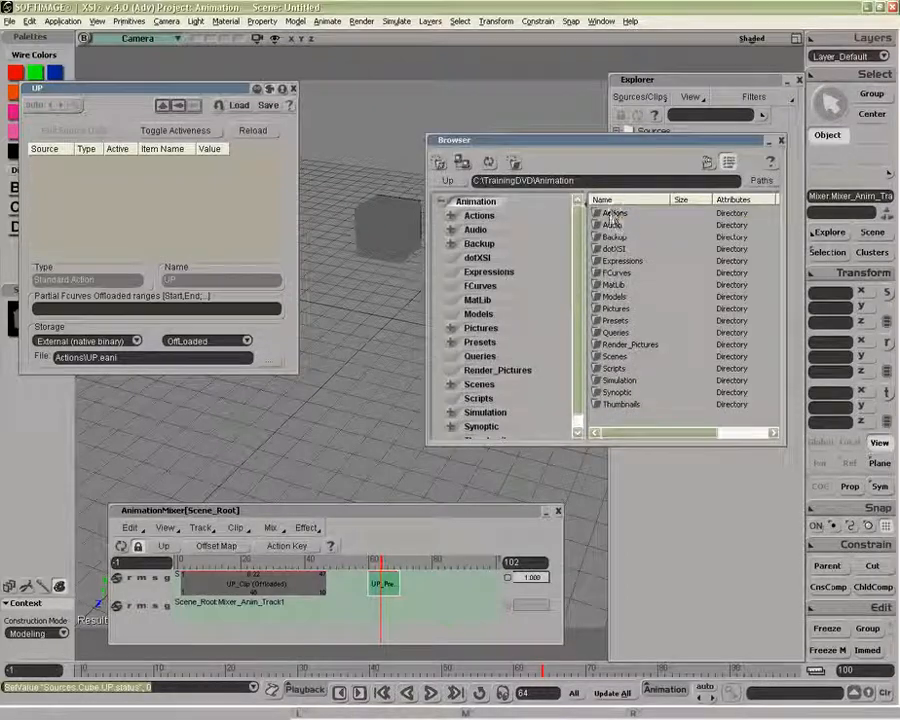
{"action": "double_click", "coordinate": [614, 213]}
{"action": "left_click", "coordinate": [622, 297]}
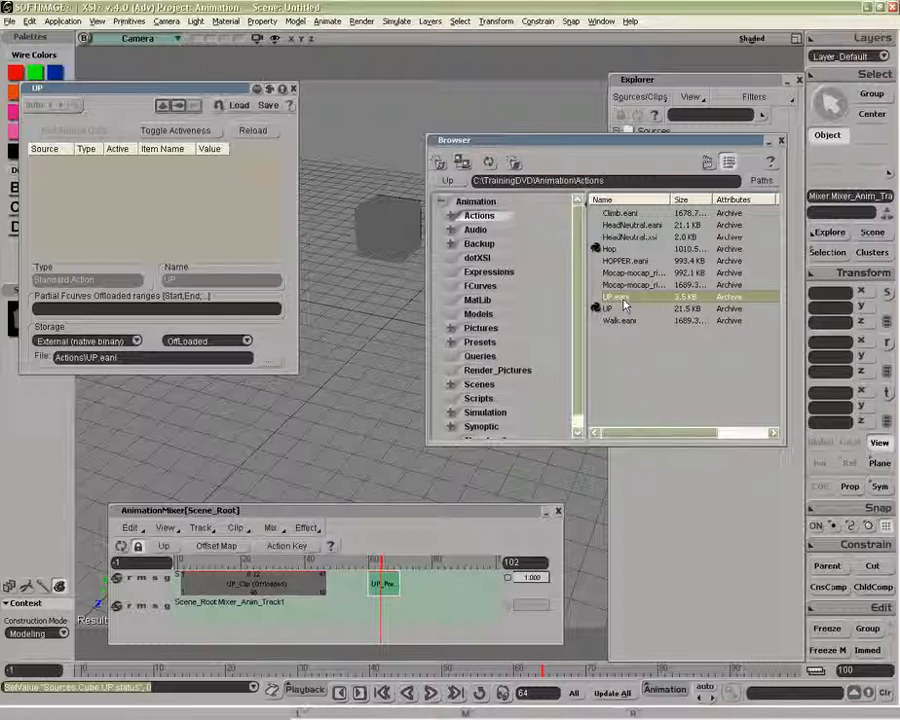
Set the UP source's status to Loaded and move its property page clear of the toolbars.
{"action": "left_click", "coordinate": [207, 343]}
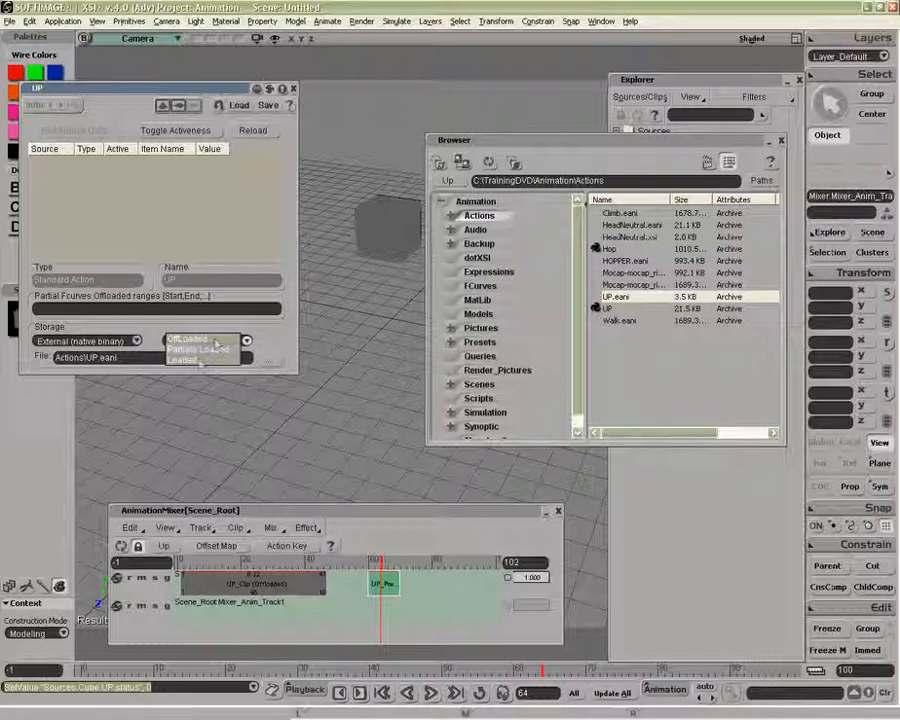
{"action": "left_click", "coordinate": [200, 360]}
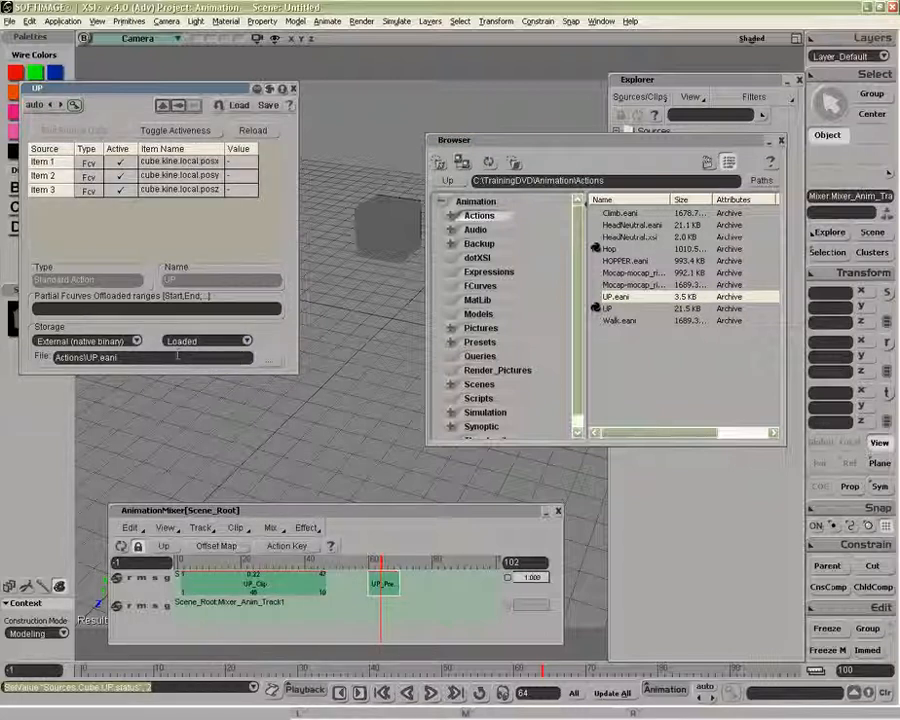
{"action": "left_click_drag", "start_coordinate": [60, 88], "coordinate": [120, 81]}
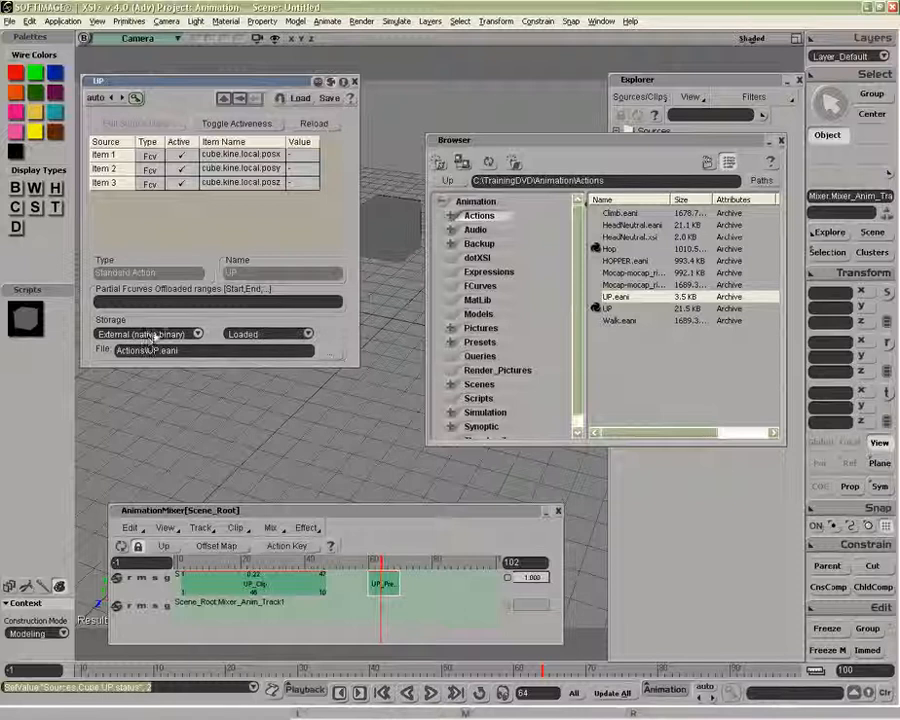
Load UP.eani as a clip on the mixer track after the UP_Preset clip, closing the UP properties and the browser.
{"action": "left_click", "coordinate": [354, 81]}
{"action": "left_click_drag", "start_coordinate": [612, 297], "coordinate": [435, 558]}
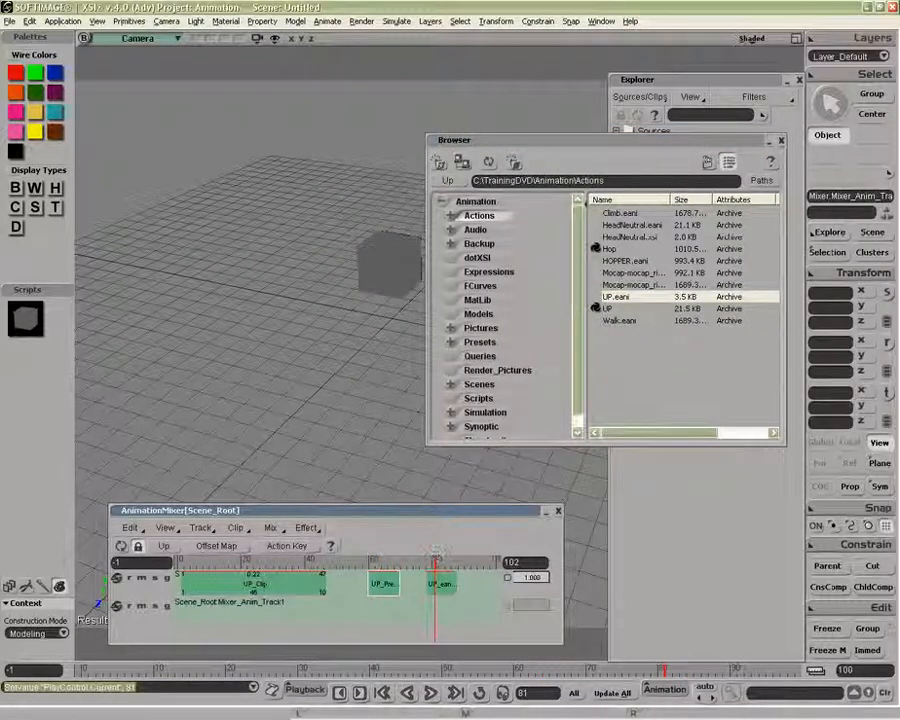
{"action": "left_click", "coordinate": [781, 140]}
Select the sphere and display its local posy curve in the FCurve editor, closing the explorer and animation mixer.
{"action": "key", "text": "space"}
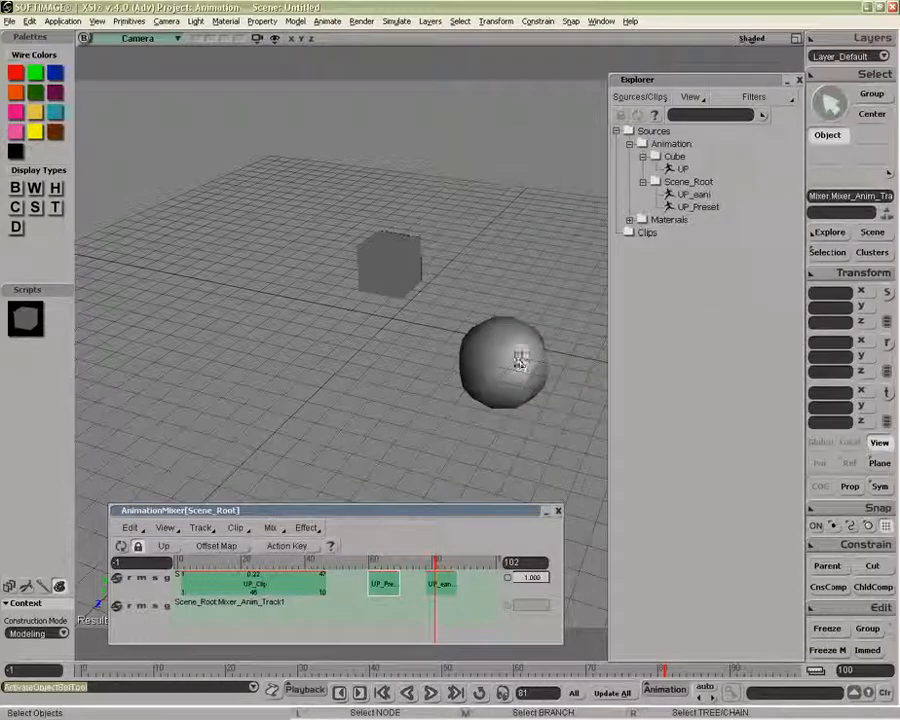
{"action": "left_click", "coordinate": [520, 365]}
{"action": "left_click", "coordinate": [799, 80]}
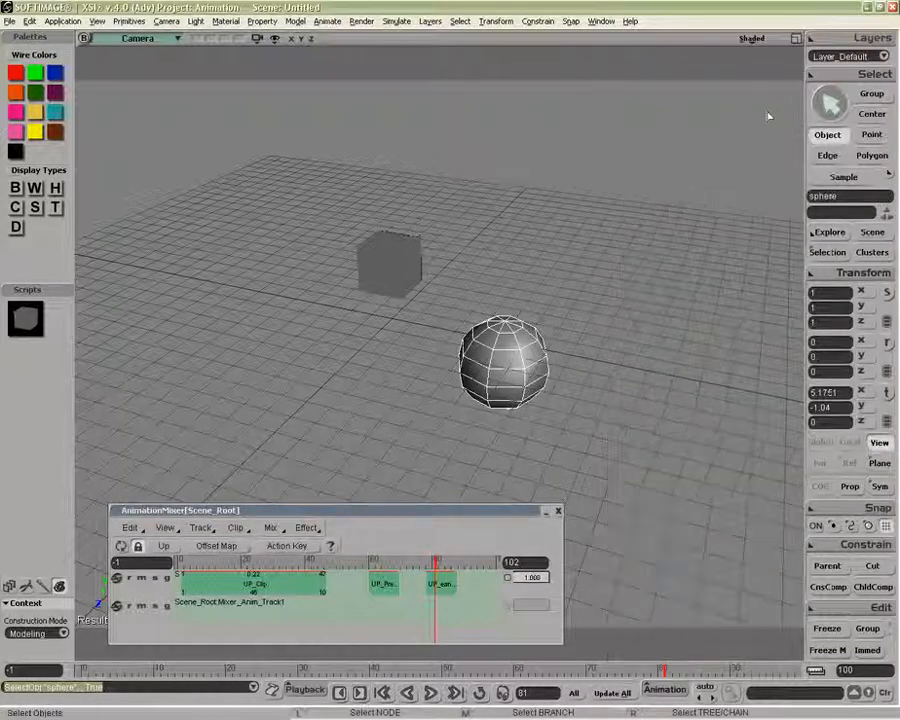
{"action": "key", "text": "0"}
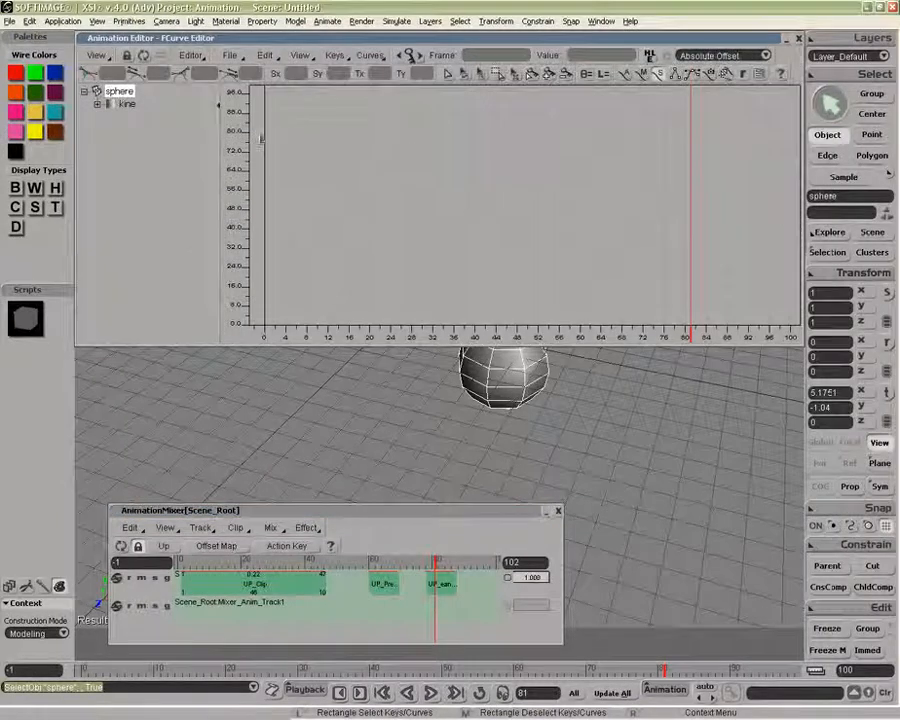
{"action": "left_click", "coordinate": [558, 510]}
{"action": "left_click", "coordinate": [97, 104]}
{"action": "left_click", "coordinate": [111, 116]}
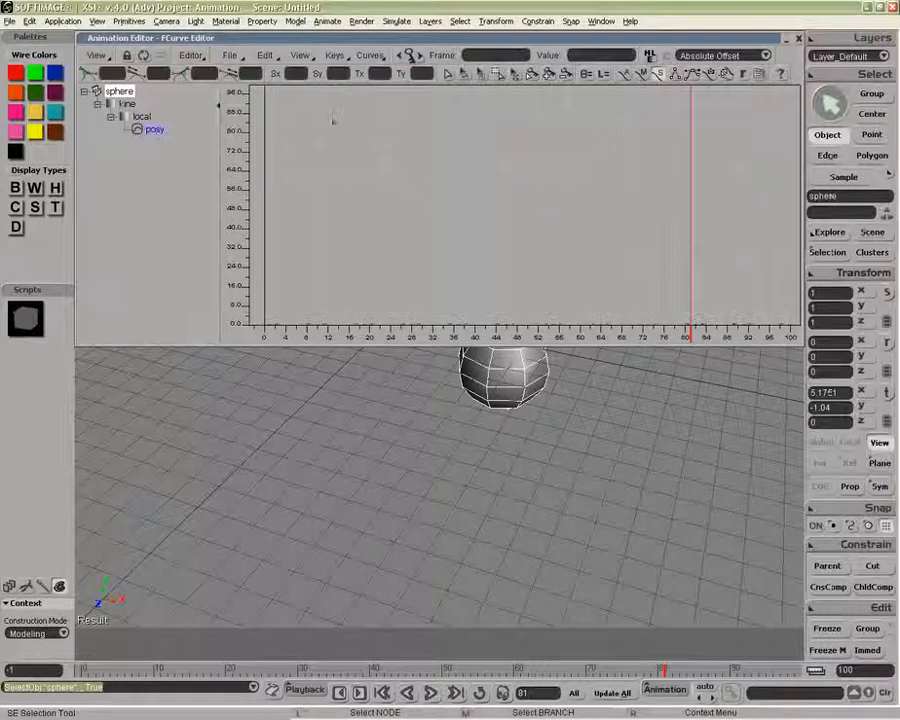
{"action": "left_click", "coordinate": [152, 129]}
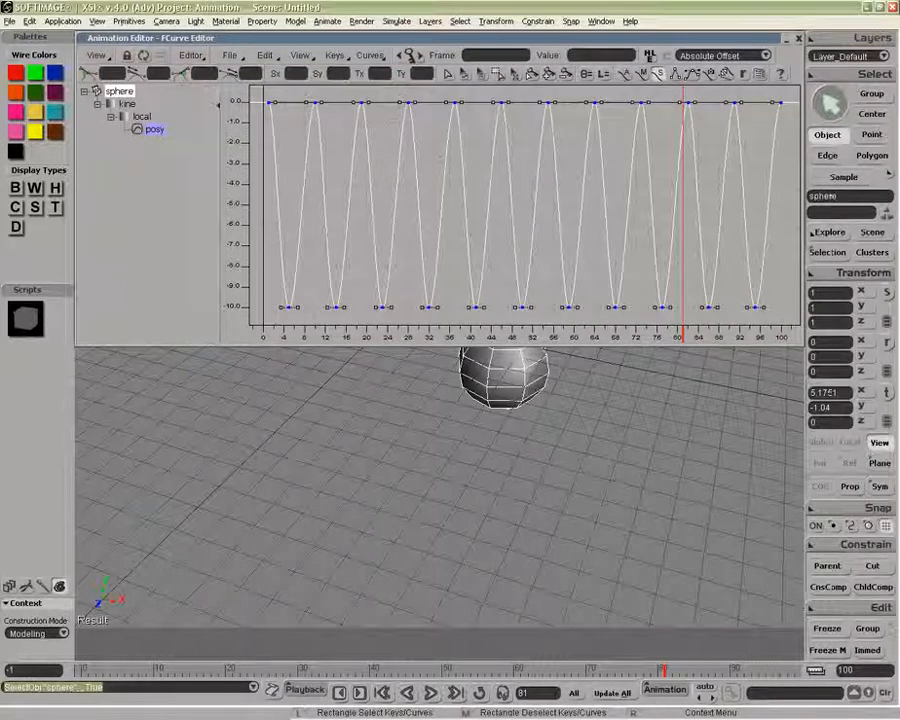
Shrink the FCurve editor and place it clear of the sphere, then scrub the timeline to frame 9.
{"action": "left_click_drag", "start_coordinate": [576, 38], "coordinate": [573, 305]}
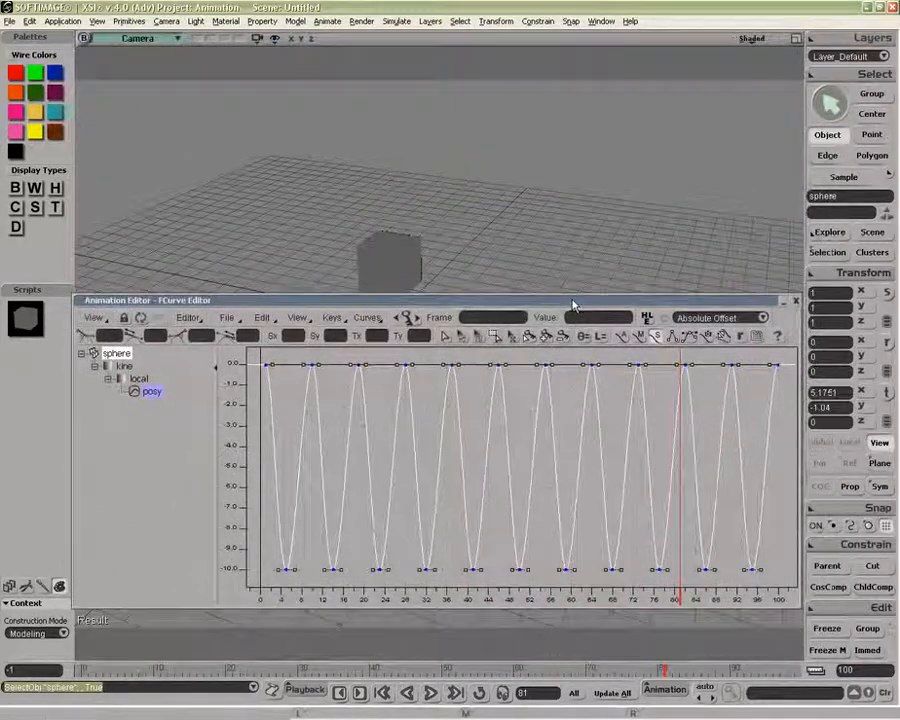
{"action": "scroll", "coordinate": [558, 233], "scroll_direction": "down", "scroll_amount": 2}
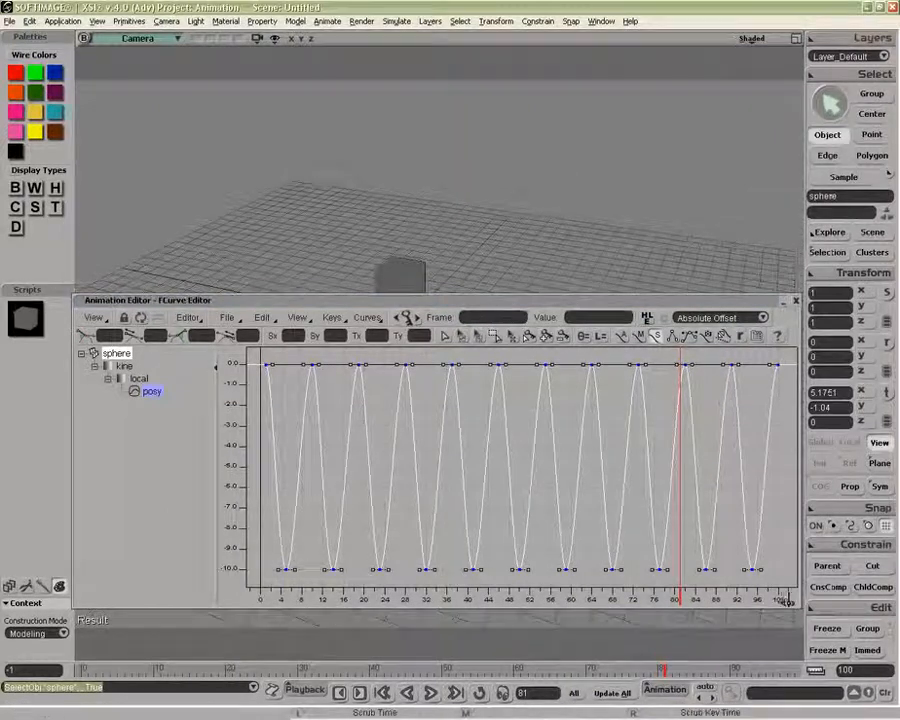
{"action": "left_click_drag", "start_coordinate": [799, 607], "coordinate": [560, 509]}
{"action": "left_click_drag", "start_coordinate": [432, 300], "coordinate": [492, 413]}
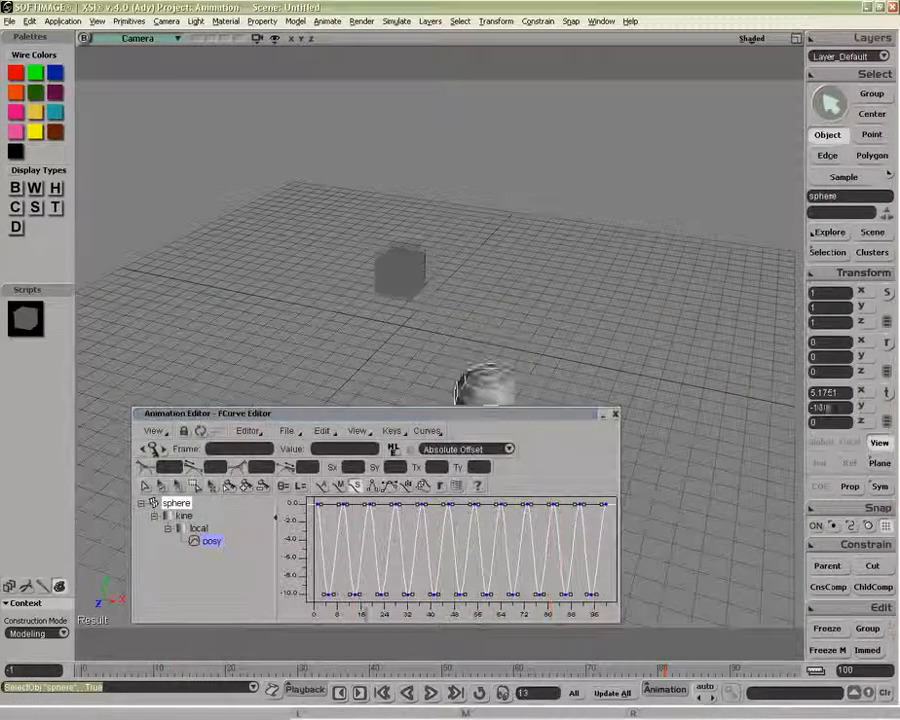
{"action": "left_click_drag", "start_coordinate": [127, 653], "coordinate": [146, 650]}
{"action": "left_click_drag", "start_coordinate": [287, 413], "coordinate": [269, 70]}
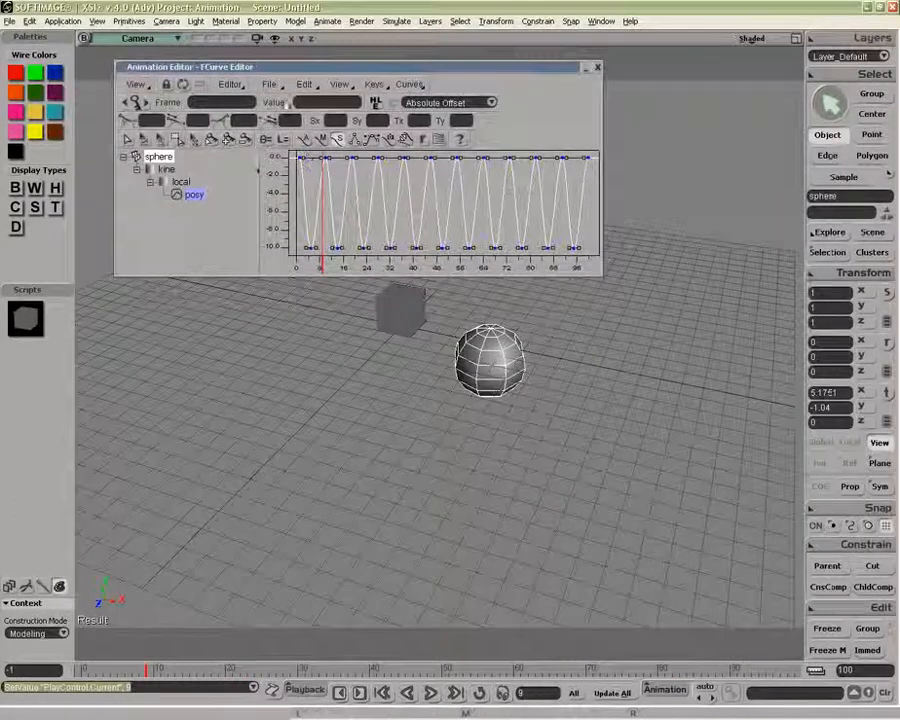
Export the sphere's posy function curve to the FCurves folder as Cycle.fraw.
{"action": "left_click", "coordinate": [269, 85]}
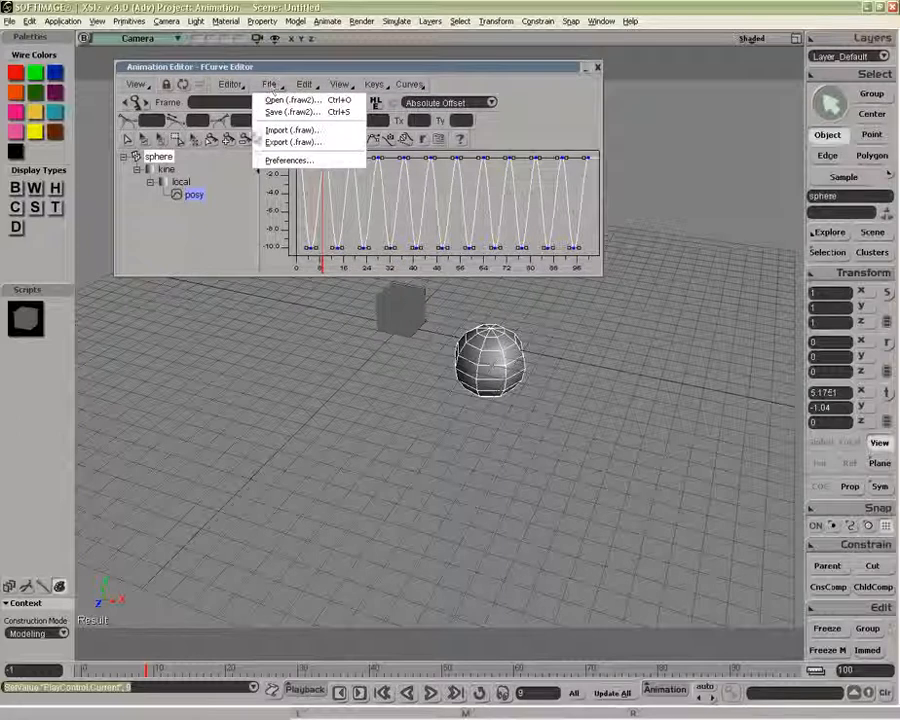
{"action": "left_click", "coordinate": [289, 143]}
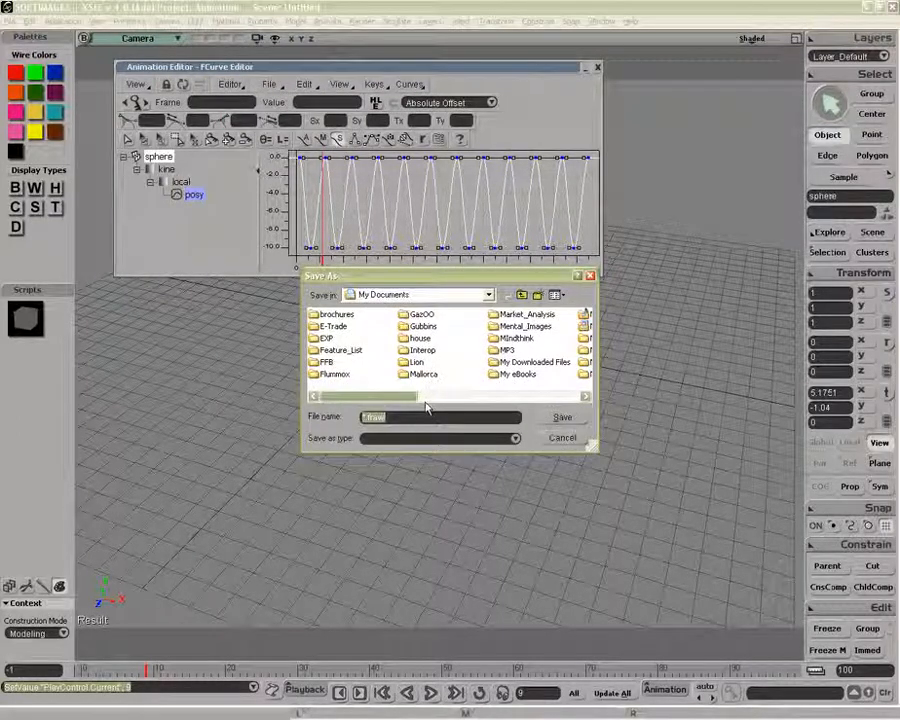
{"action": "double_click", "coordinate": [335, 377]}
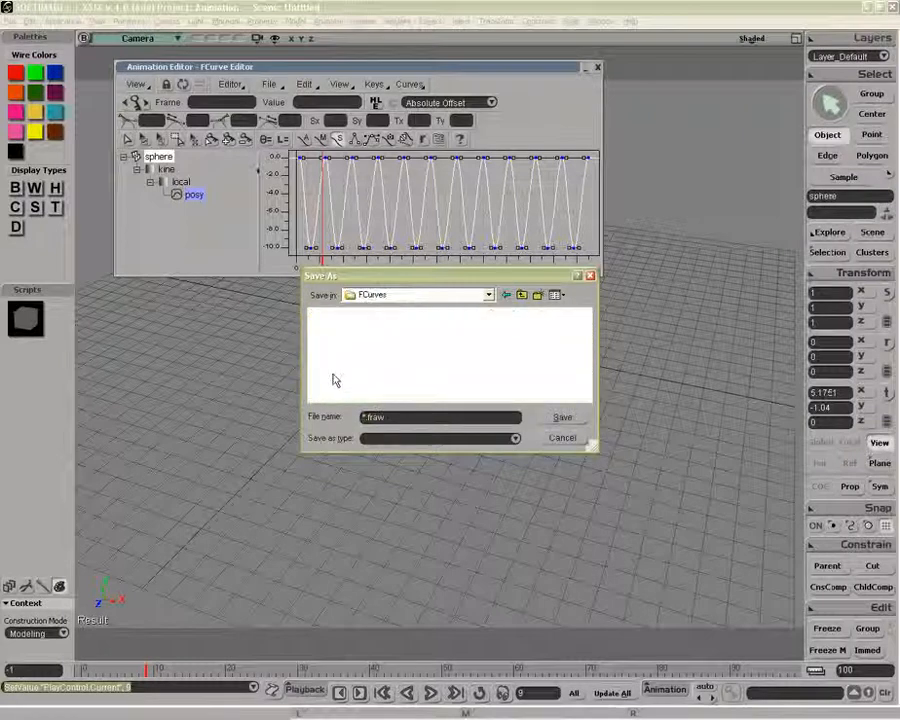
{"action": "left_click", "coordinate": [363, 416]}
{"action": "key", "text": "Delete"}
{"action": "type", "text": "sycle"}
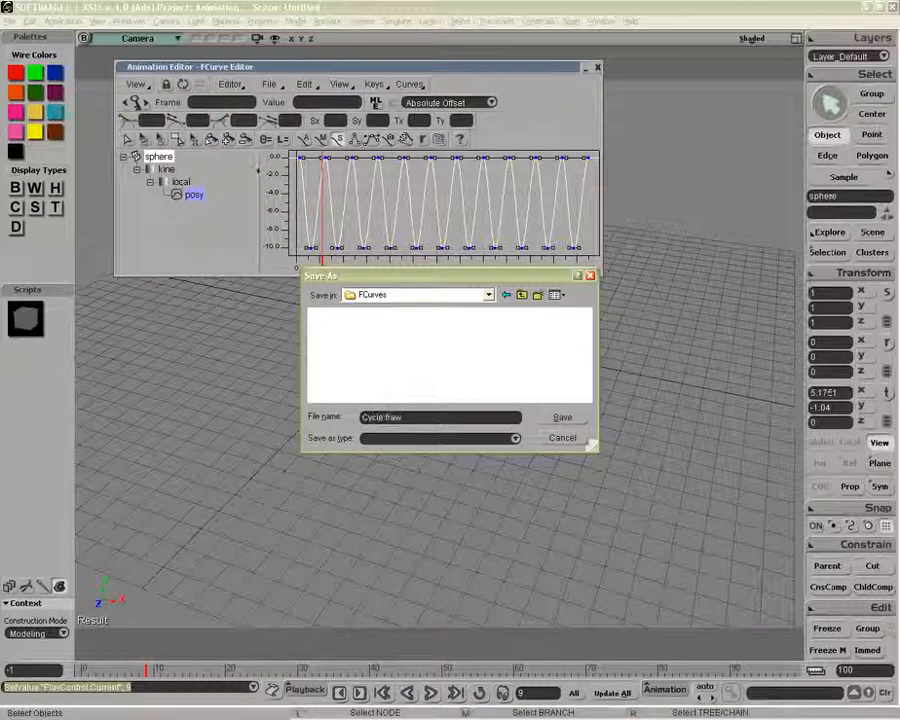
{"action": "left_click", "coordinate": [563, 420]}
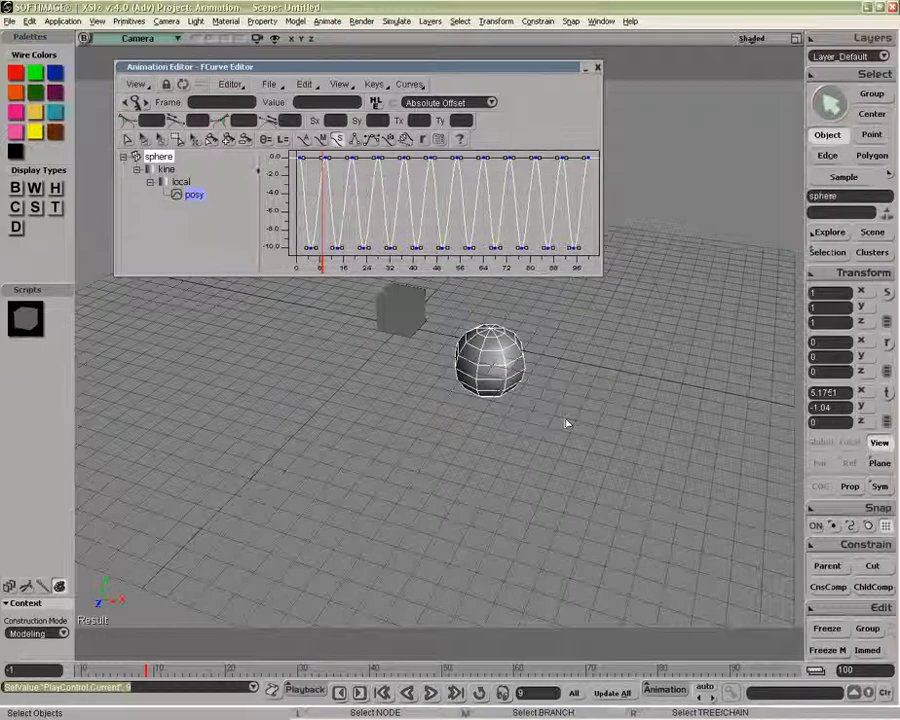
Frame the sphere's posy curve in the FCurve editor and delete all of its lower keys at -10.
{"action": "left_click", "coordinate": [274, 87]}
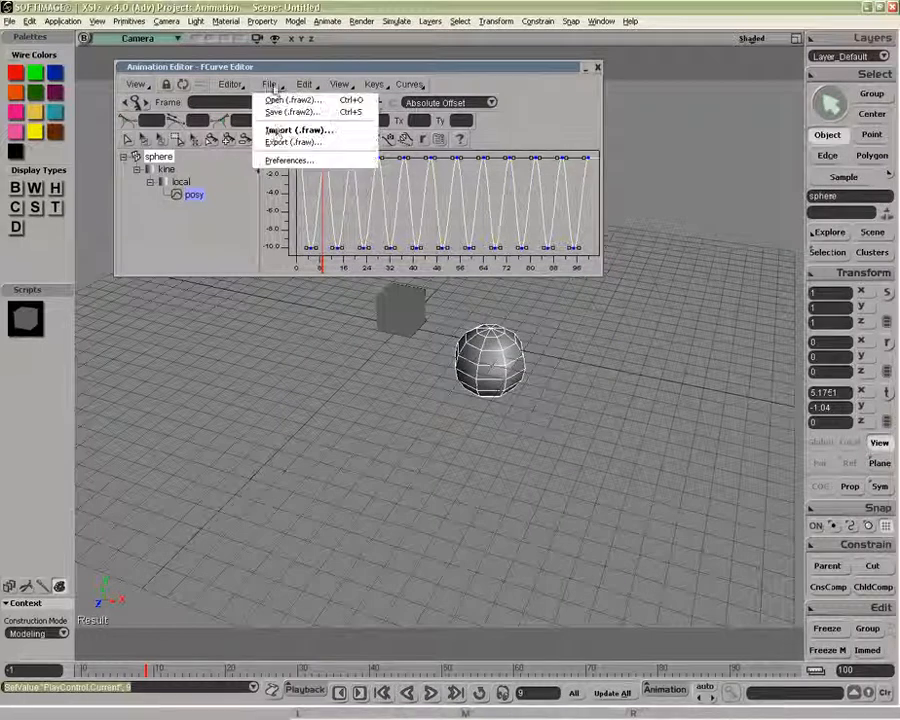
{"action": "left_click", "coordinate": [437, 207]}
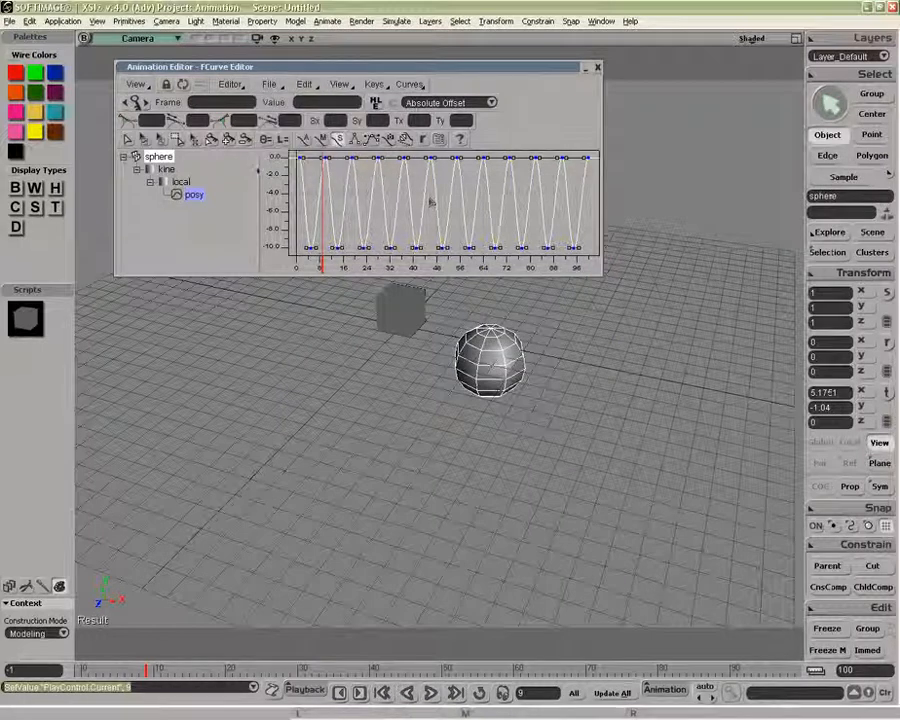
{"action": "key", "text": "a"}
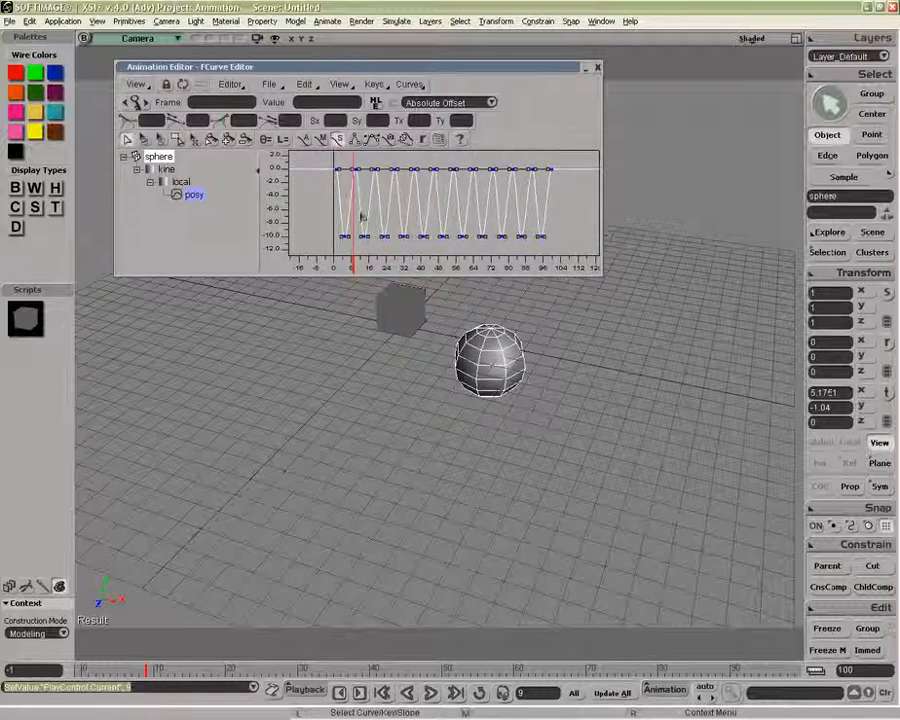
{"action": "key", "text": "t"}
{"action": "left_click_drag", "start_coordinate": [318, 222], "coordinate": [550, 244]}
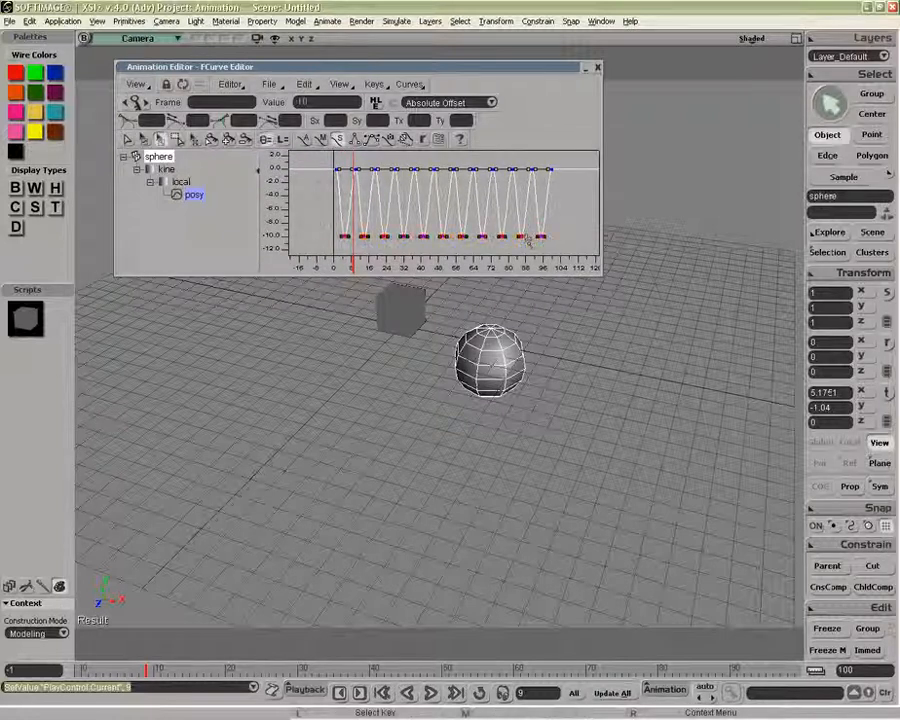
{"action": "key", "text": "Delete"}
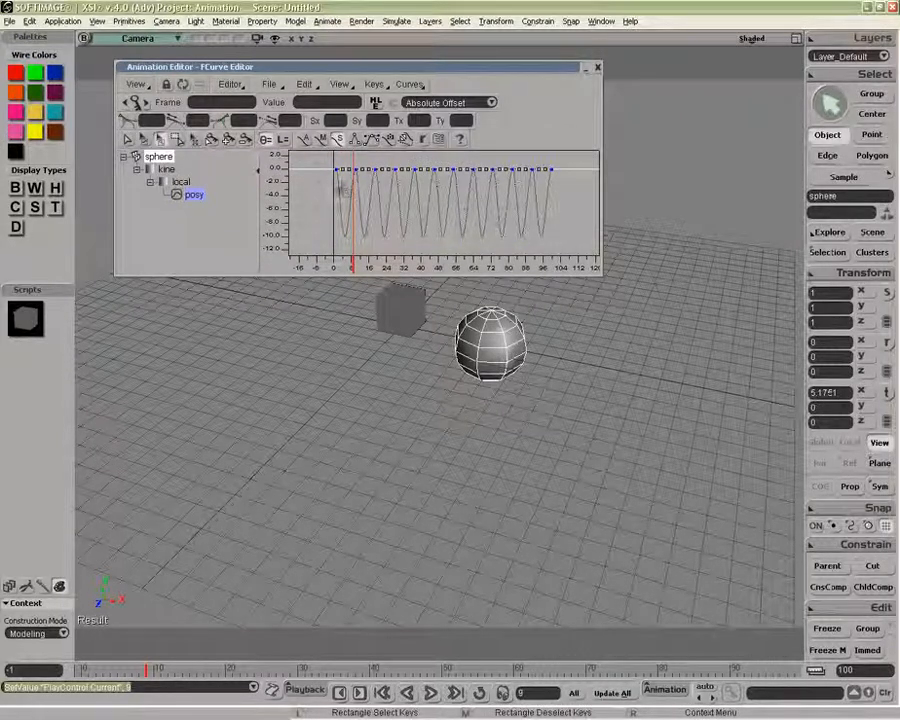
Import Cycle.fraw from the FCurves folder onto the sphere's posy curve and close the FCurve editor.
{"action": "left_click", "coordinate": [269, 84]}
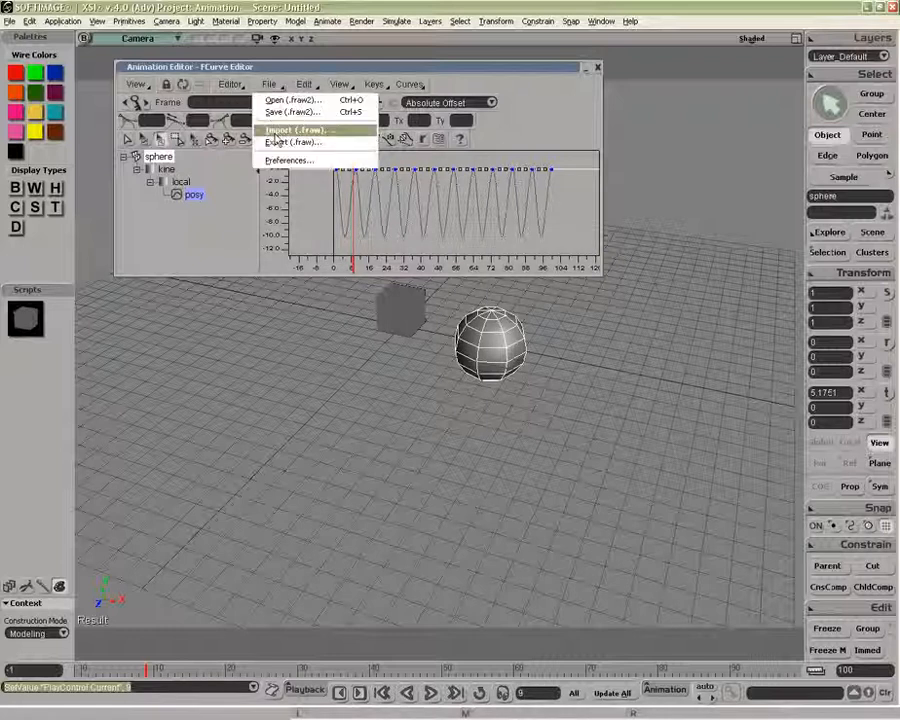
{"action": "left_click", "coordinate": [298, 130]}
{"action": "left_click", "coordinate": [334, 314]}
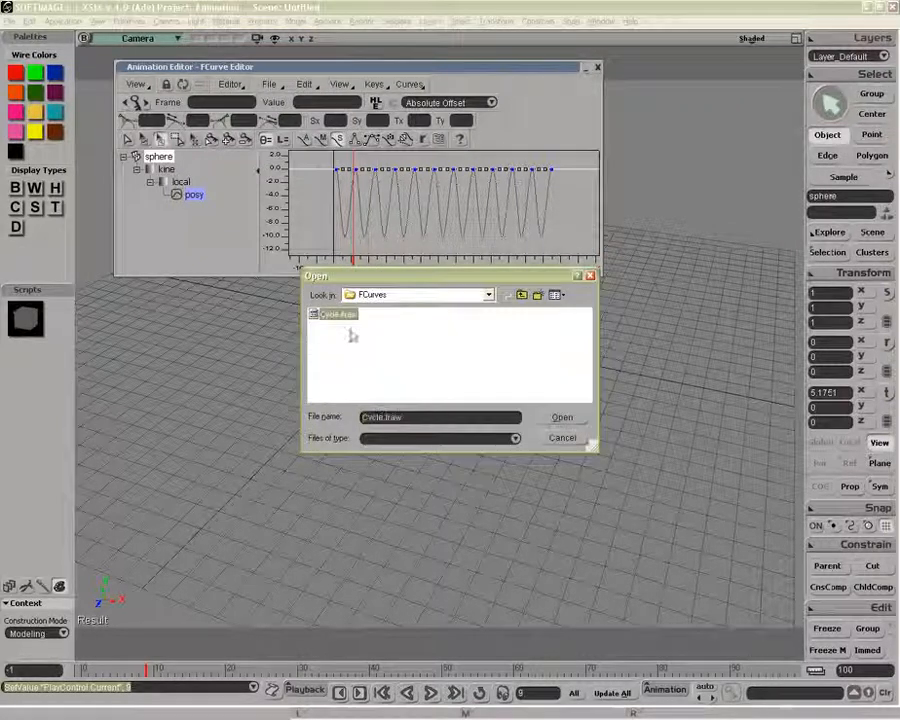
{"action": "left_click", "coordinate": [562, 418]}
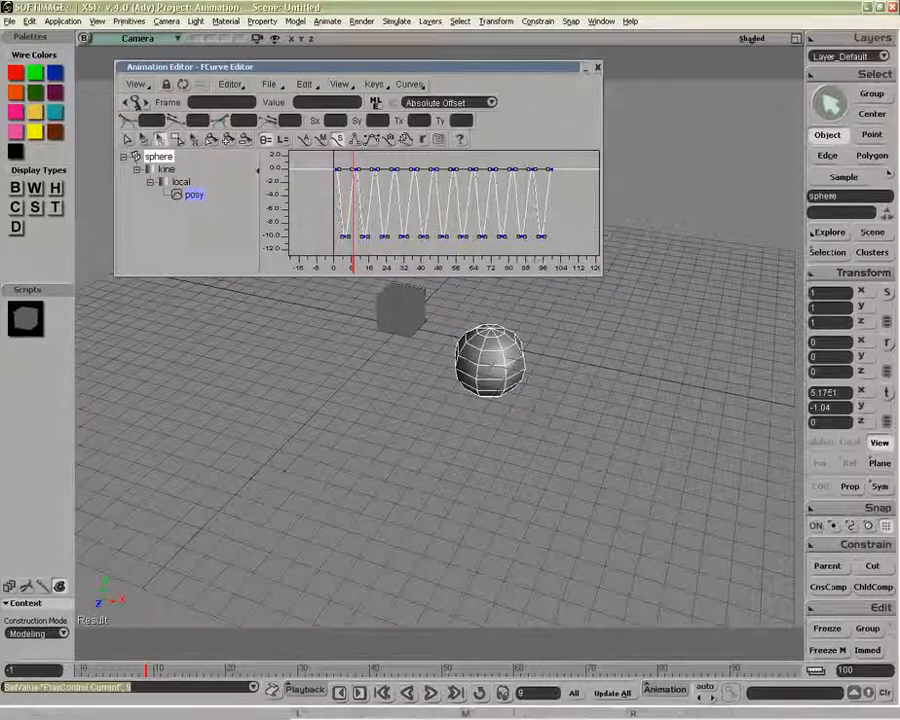
{"action": "left_click", "coordinate": [598, 69]}
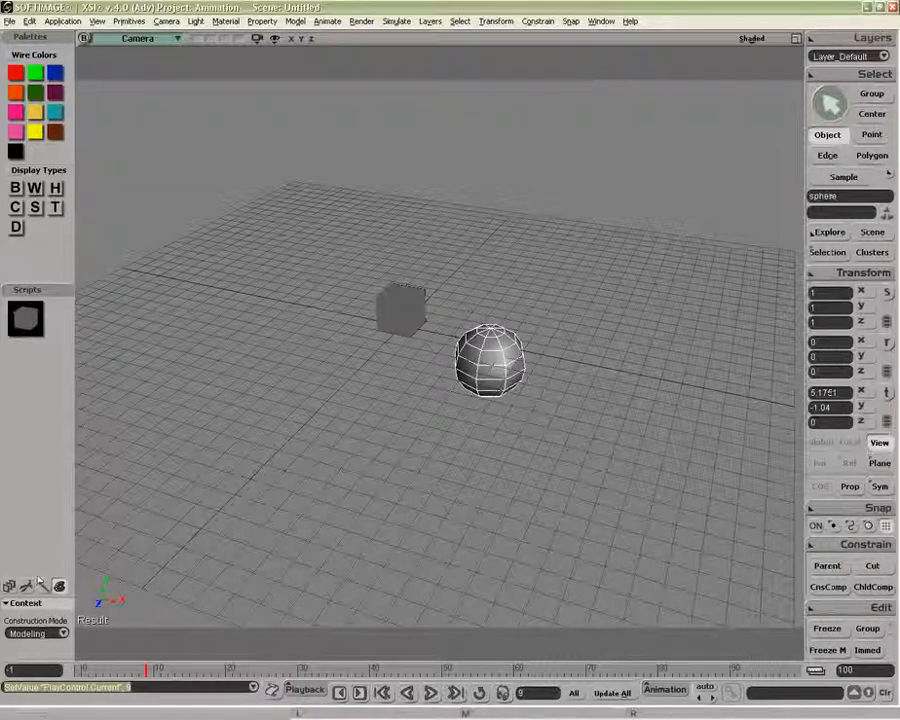
Display the Animate tools, open the sphere's Local Transform properties and apply the expression Fc to its X position.
{"action": "key", "text": "2"}
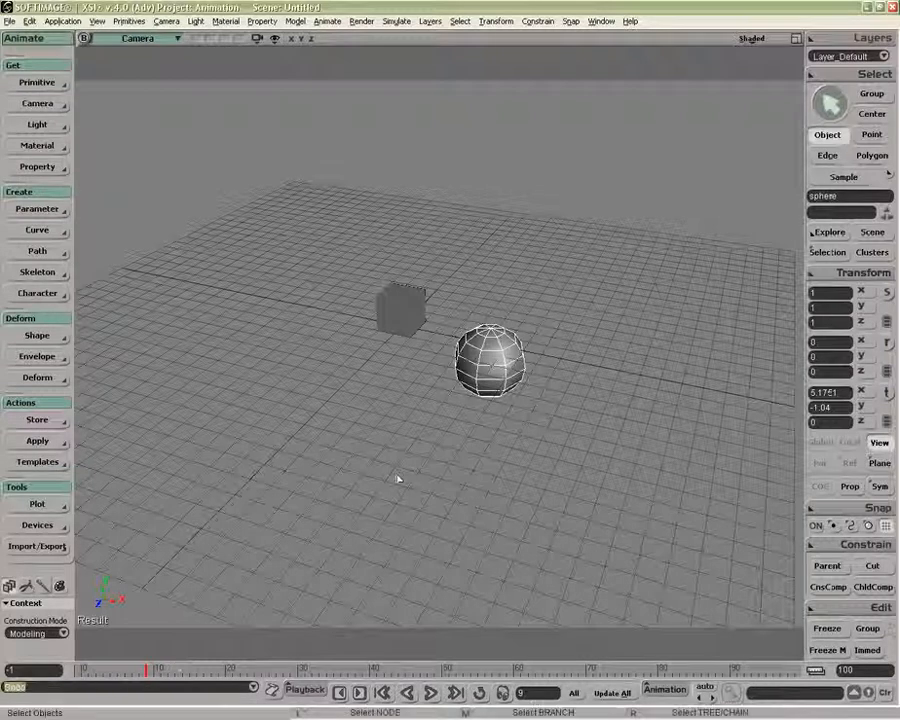
{"action": "key", "text": "ctrl+k"}
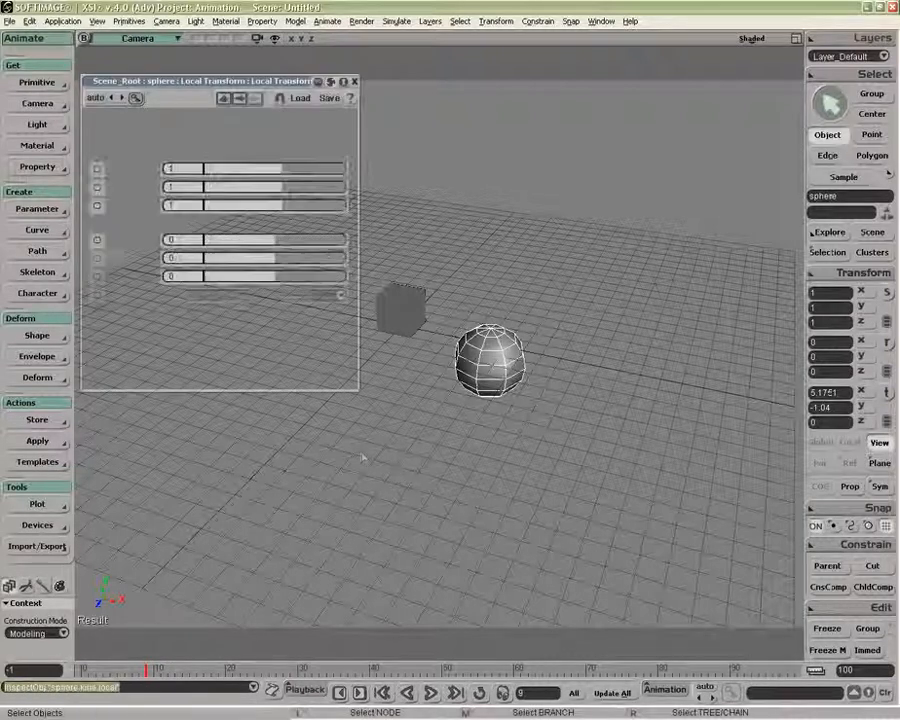
{"action": "right_click", "coordinate": [97, 331]}
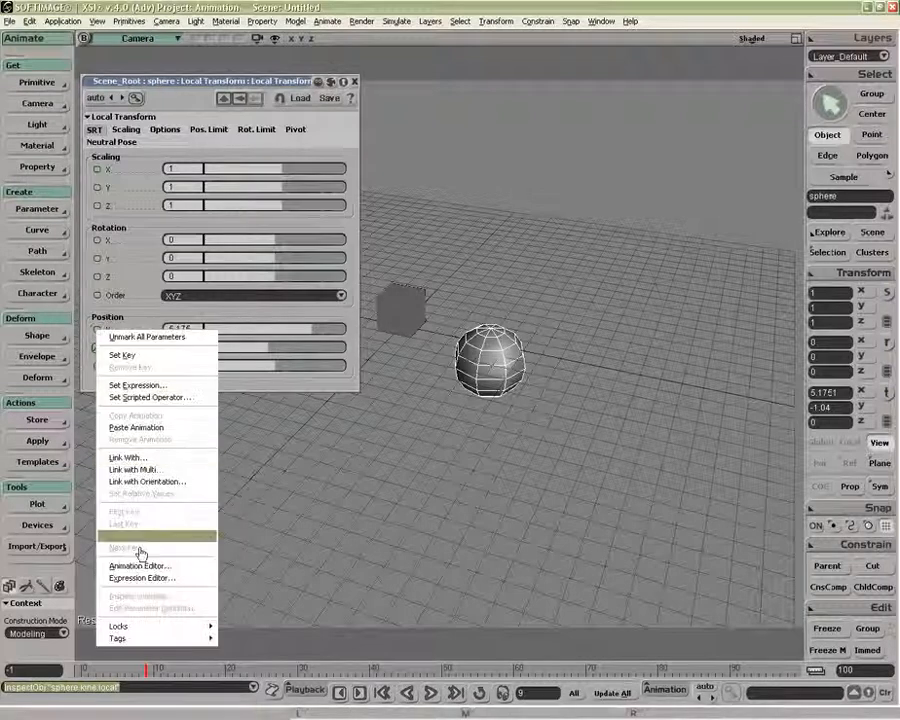
{"action": "left_click", "coordinate": [137, 386]}
{"action": "key", "text": "ctrl+a"}
{"action": "key", "text": "BackSpace"}
{"action": "type", "text": "Fc"}
{"action": "left_click", "coordinate": [408, 58]}
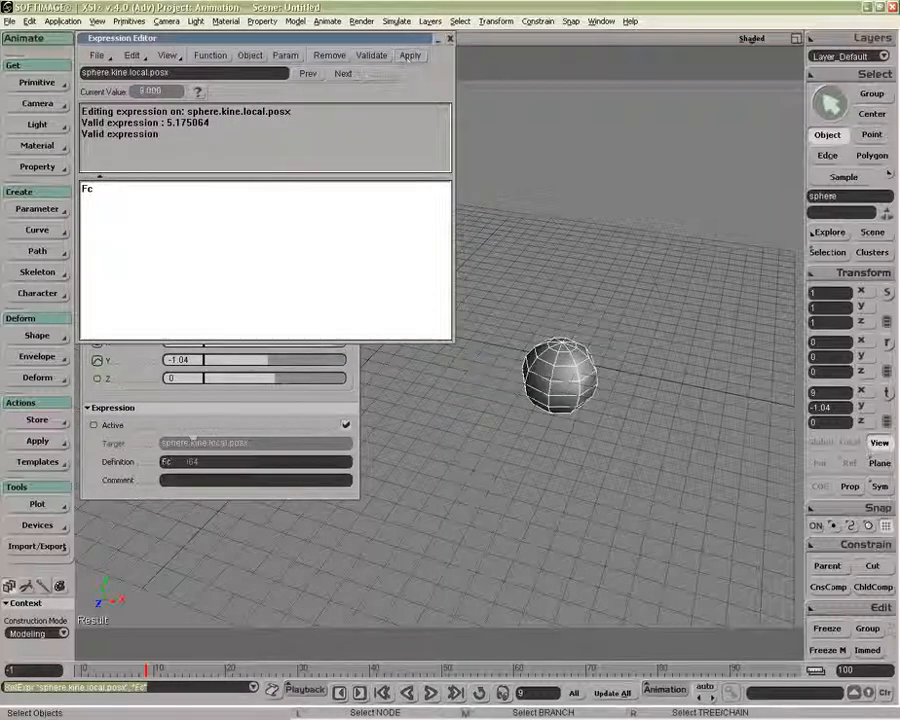
Move the Expression Editor clear of the sphere's properties and save the expression as Fc in the Expressions folder.
{"action": "left_click_drag", "start_coordinate": [285, 48], "coordinate": [527, 488]}
{"action": "left_click", "coordinate": [343, 496]}
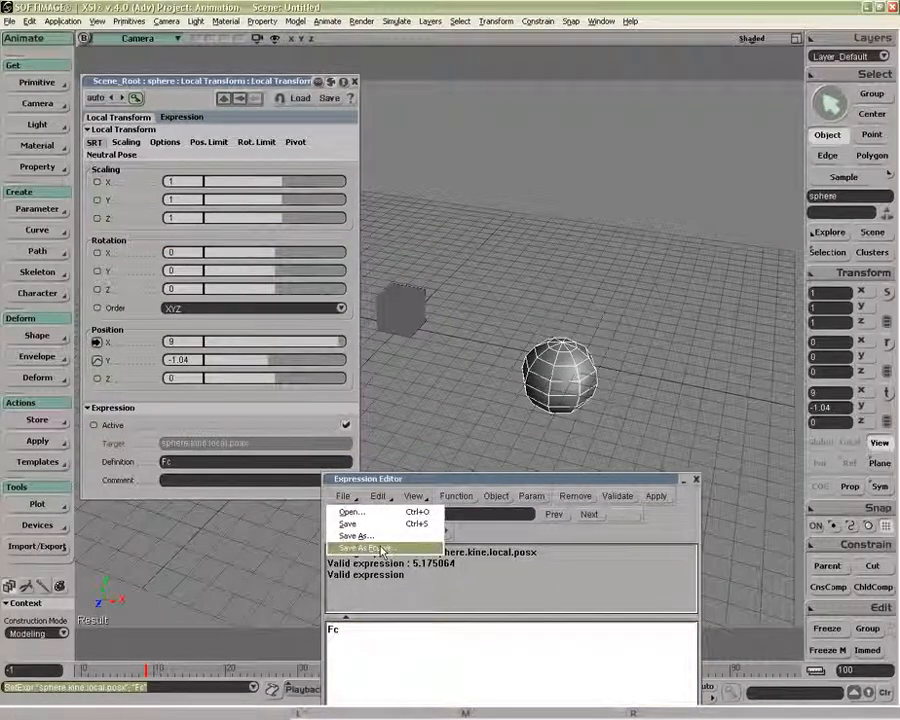
{"action": "left_click", "coordinate": [360, 536]}
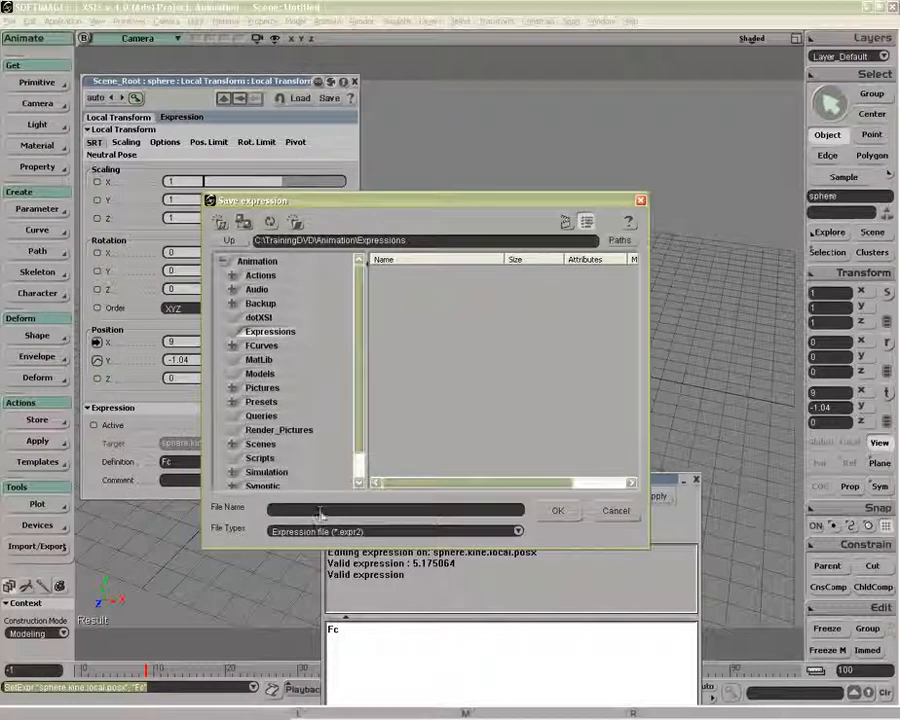
{"action": "type", "text": "Fc"}
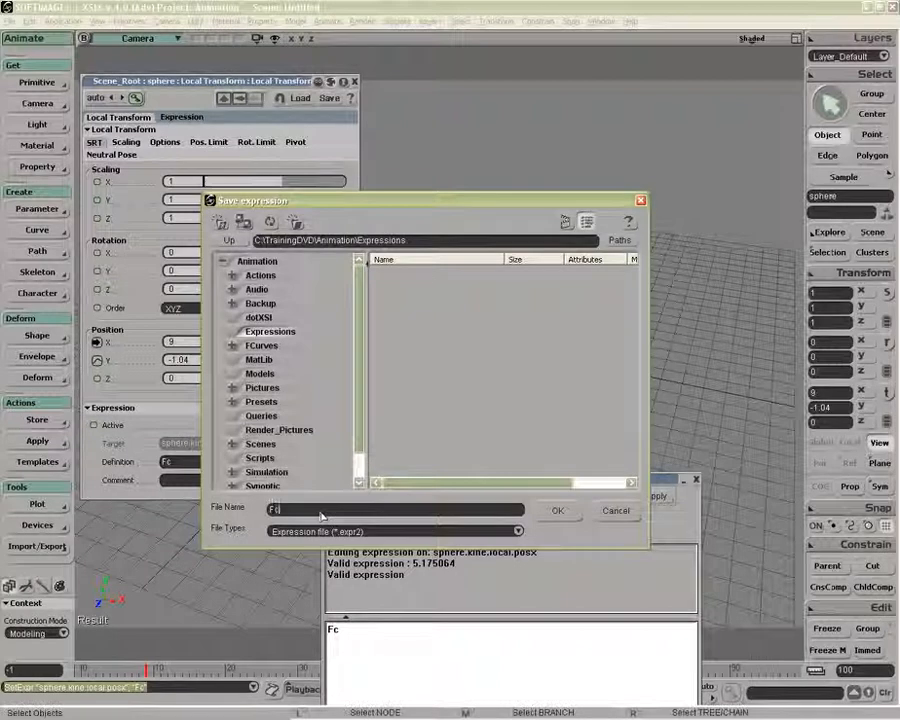
{"action": "left_click", "coordinate": [557, 511]}
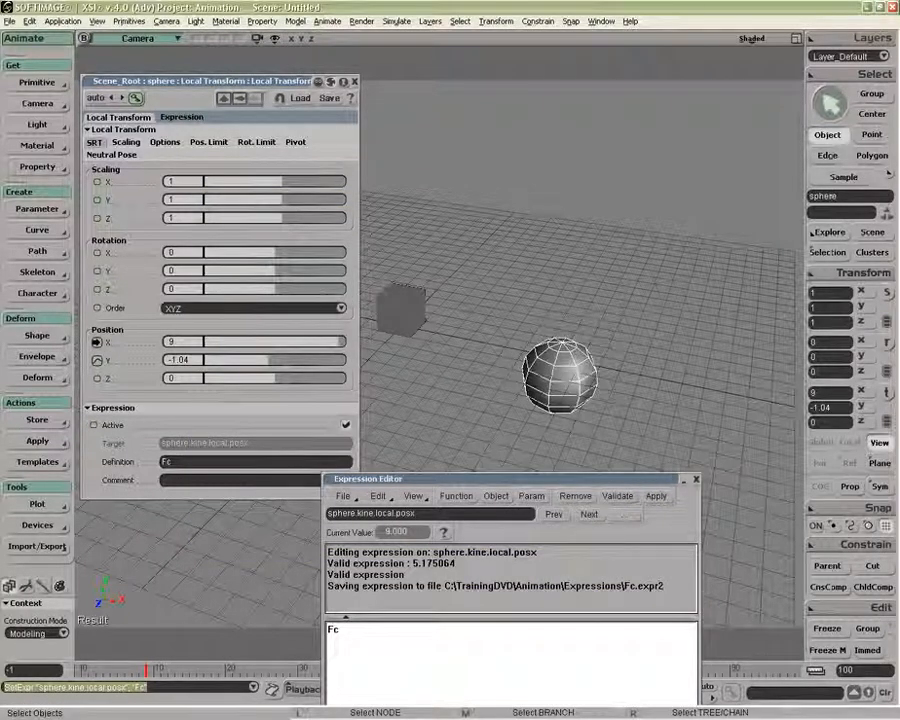
View the expression in the external text editor, then close it, the Expression Editor and the sphere's Local Transform properties.
{"action": "left_click", "coordinate": [418, 498]}
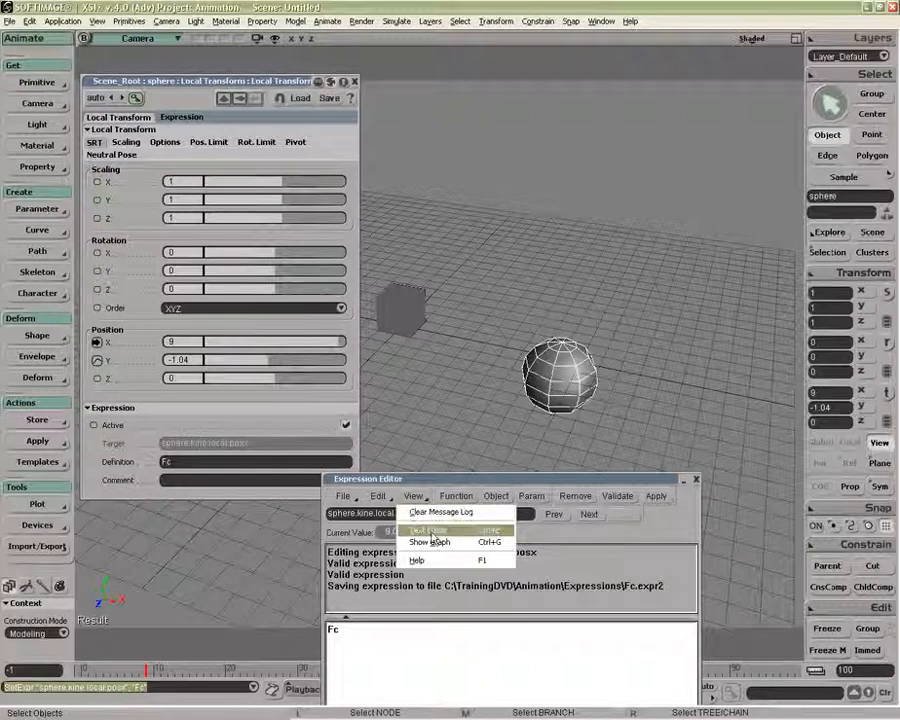
{"action": "left_click", "coordinate": [432, 532]}
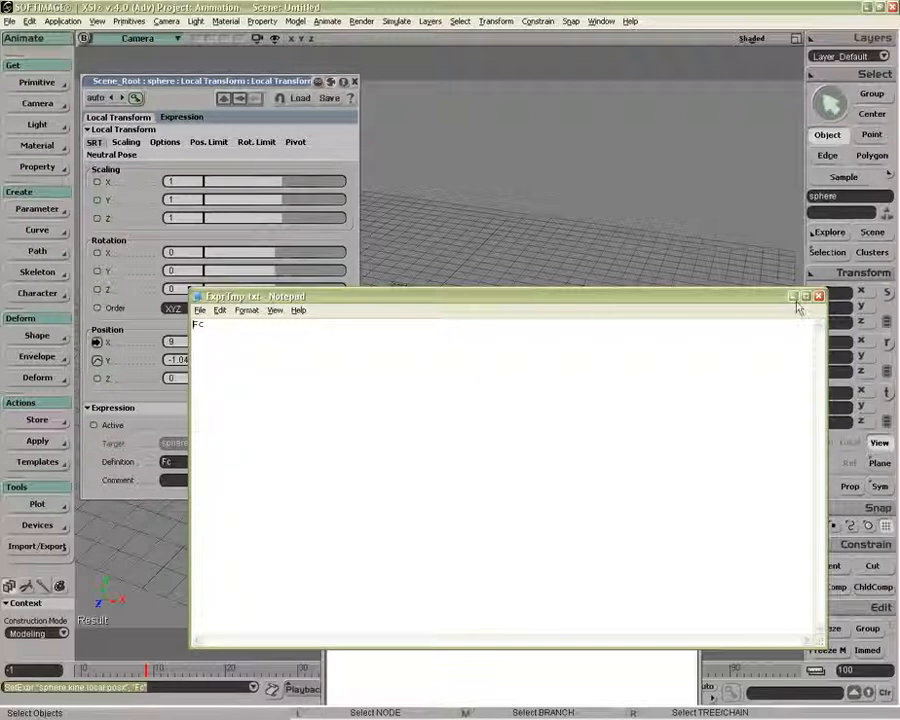
{"action": "left_click_drag", "start_coordinate": [768, 297], "coordinate": [769, 226]}
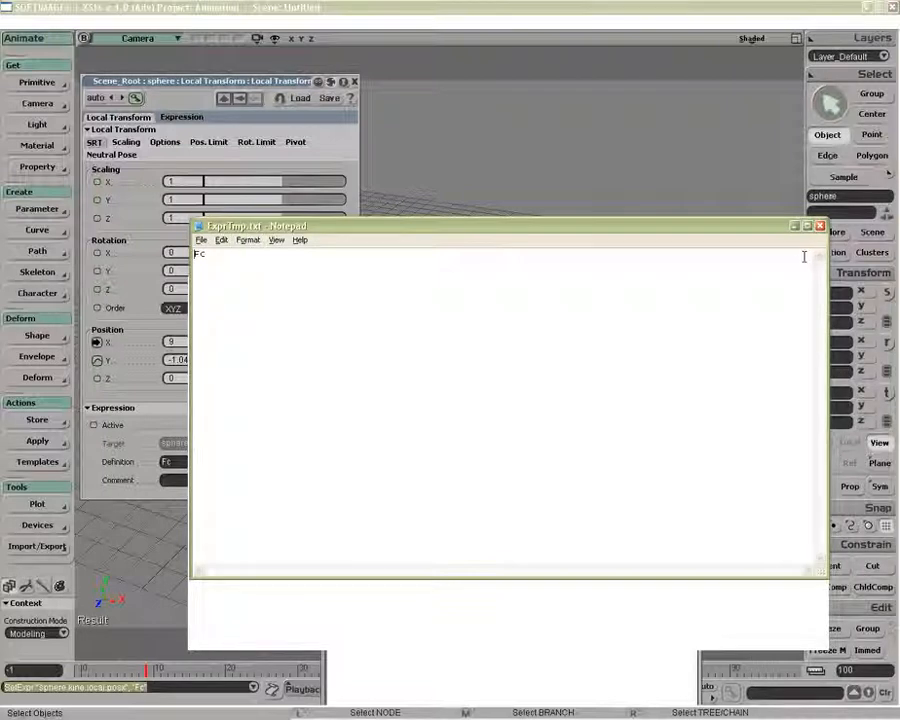
{"action": "key", "text": "alt+F4"}
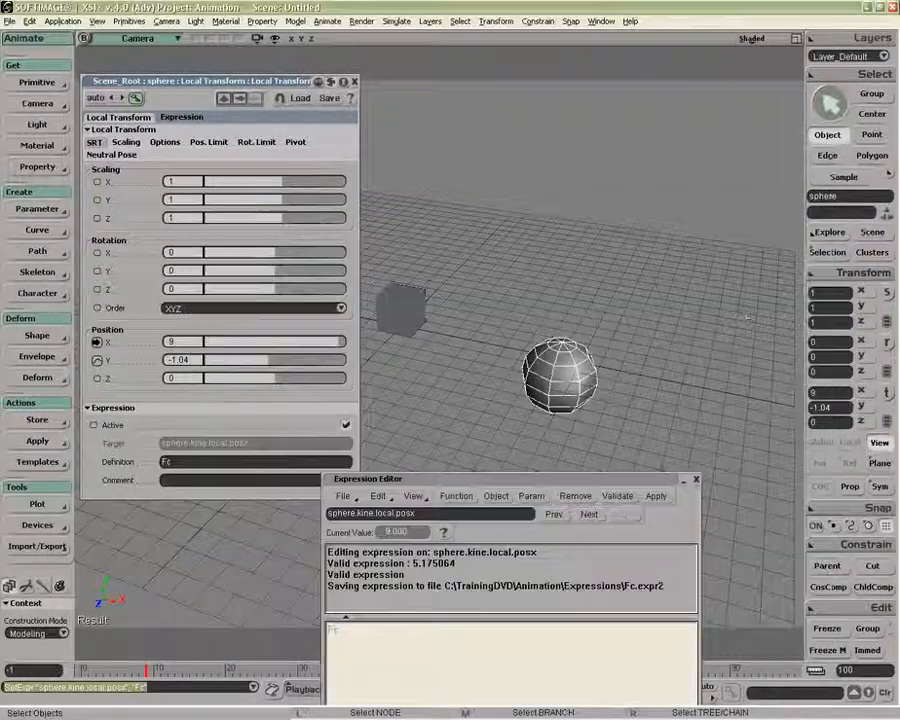
{"action": "left_click", "coordinate": [696, 479]}
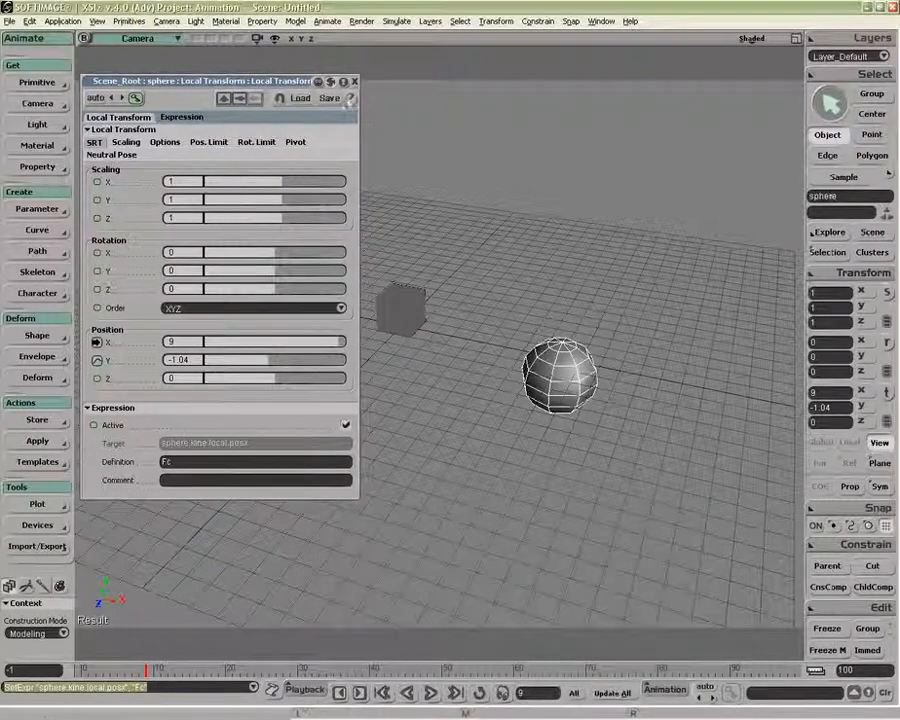
{"action": "left_click", "coordinate": [355, 82]}
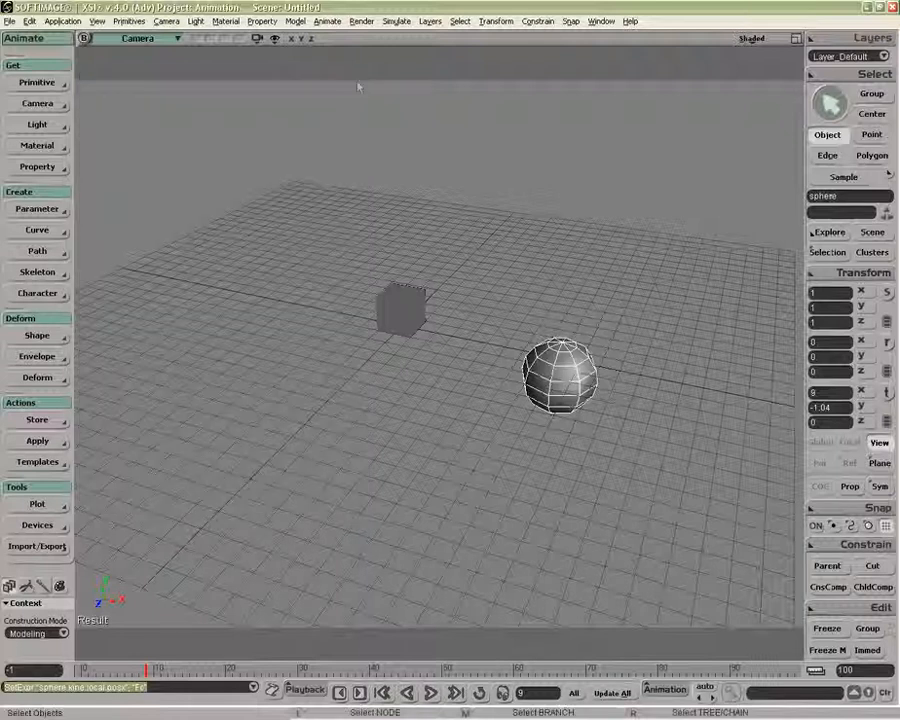